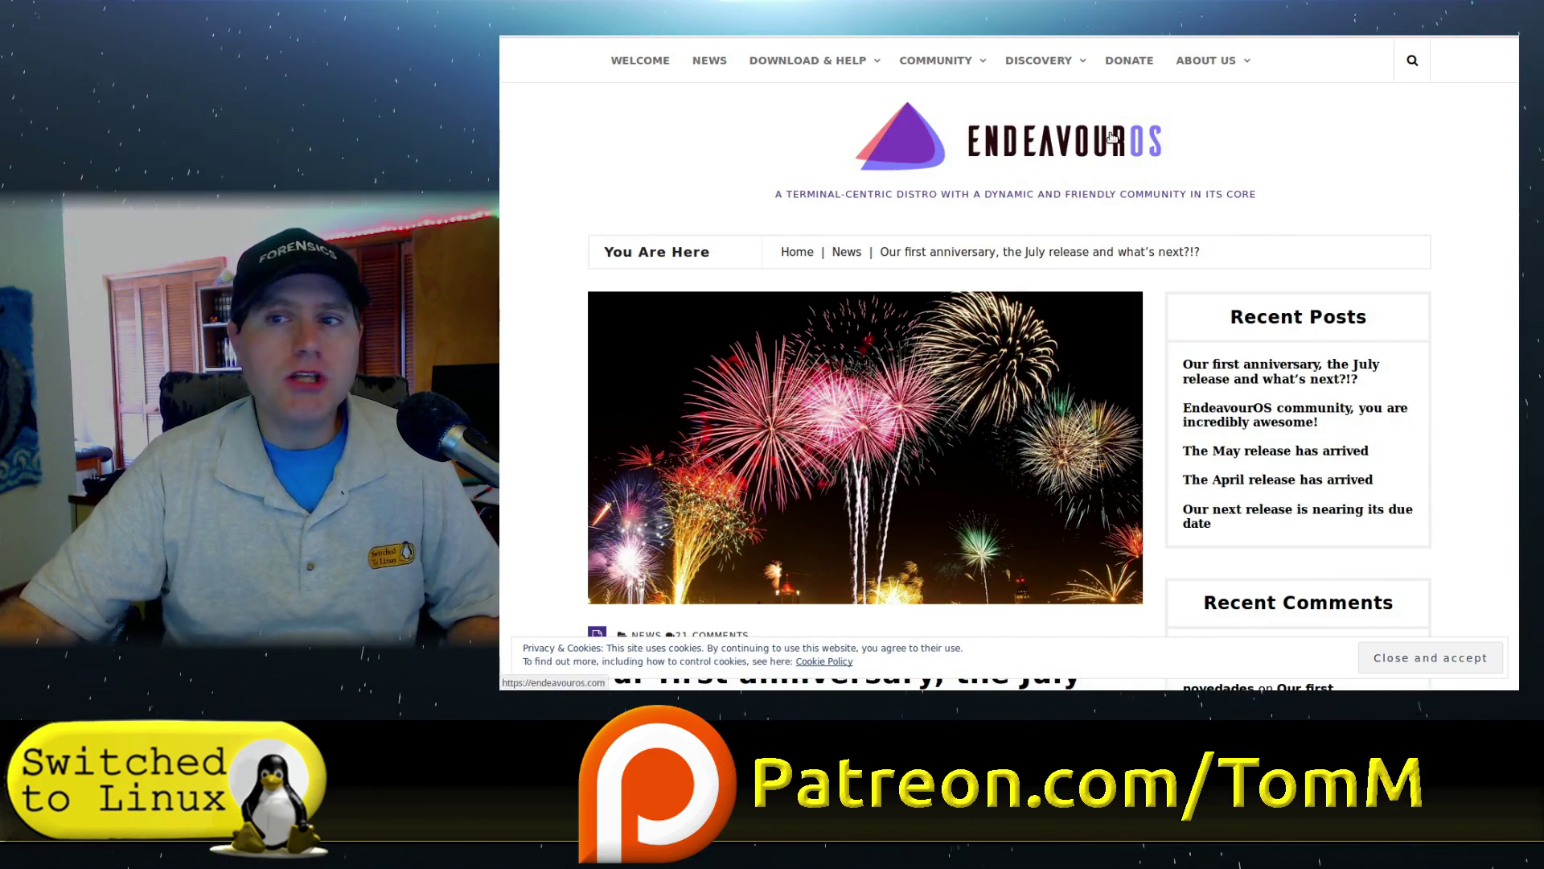
Step: Scroll the anniversary article past the New server section to the July release section
{"action": "scroll", "coordinate": [1105, 287], "scroll_direction": "down", "scroll_amount": 4}
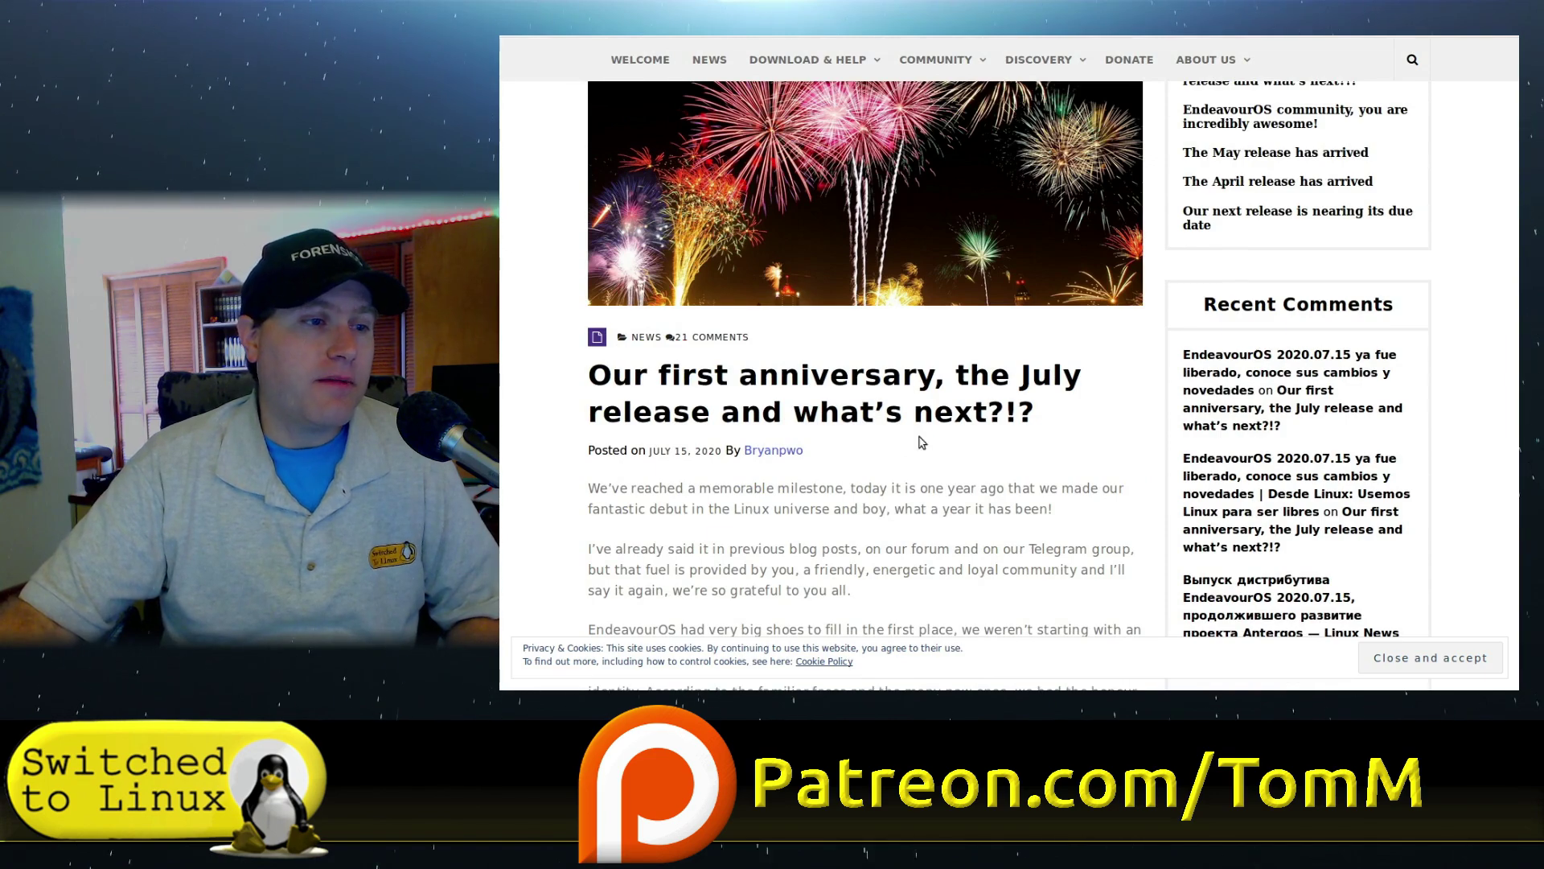
{"action": "scroll", "coordinate": [921, 442], "scroll_direction": "down", "scroll_amount": 5}
{"action": "scroll", "coordinate": [936, 456], "scroll_direction": "down", "scroll_amount": 6}
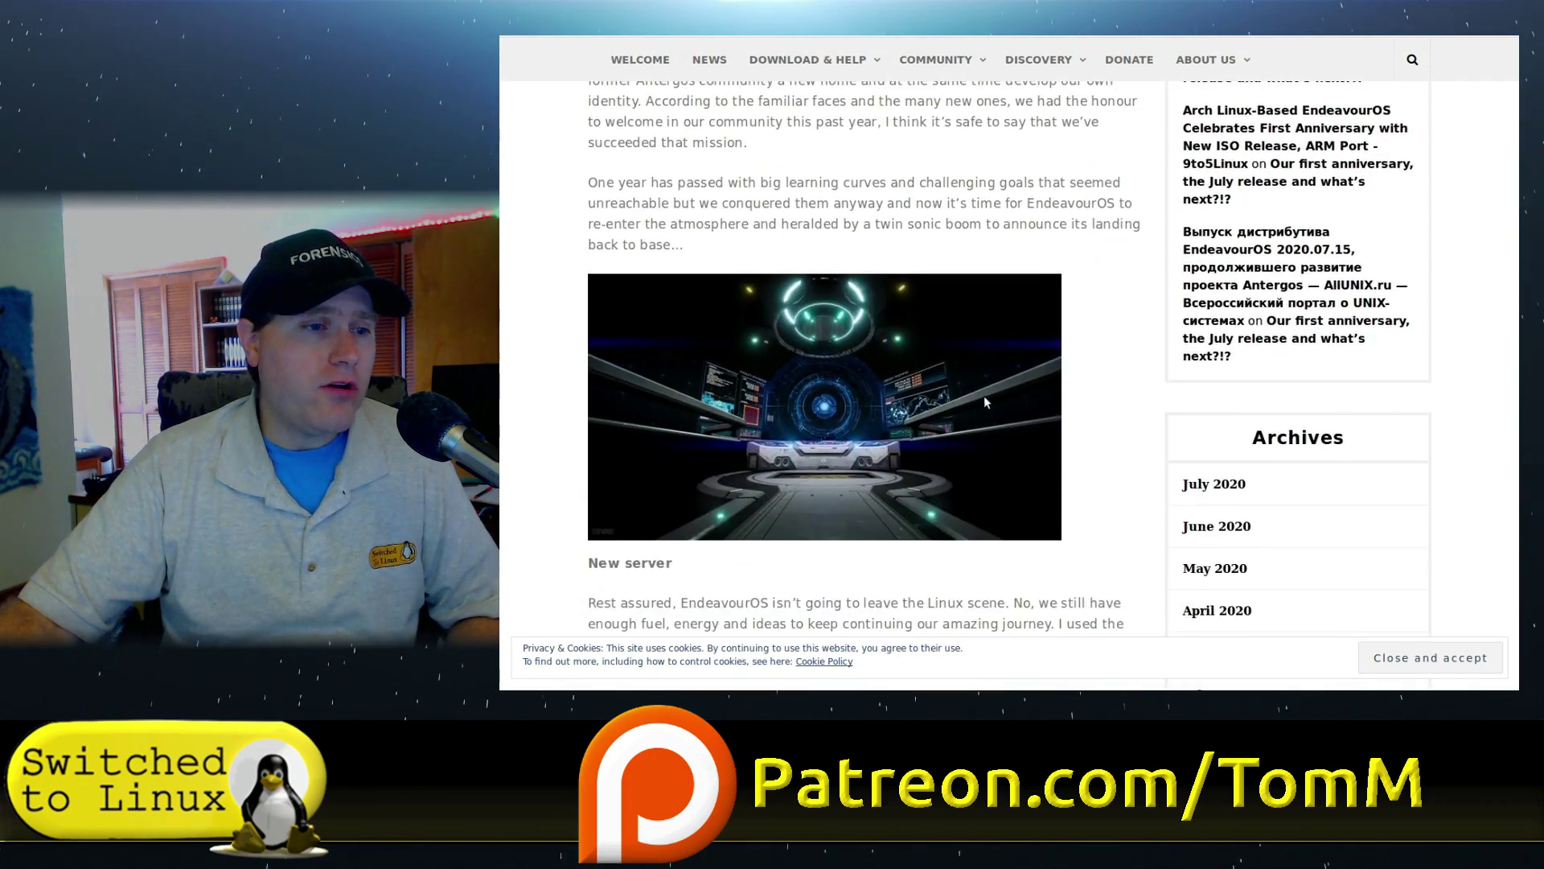
{"action": "scroll", "coordinate": [778, 130], "scroll_direction": "down", "scroll_amount": 2}
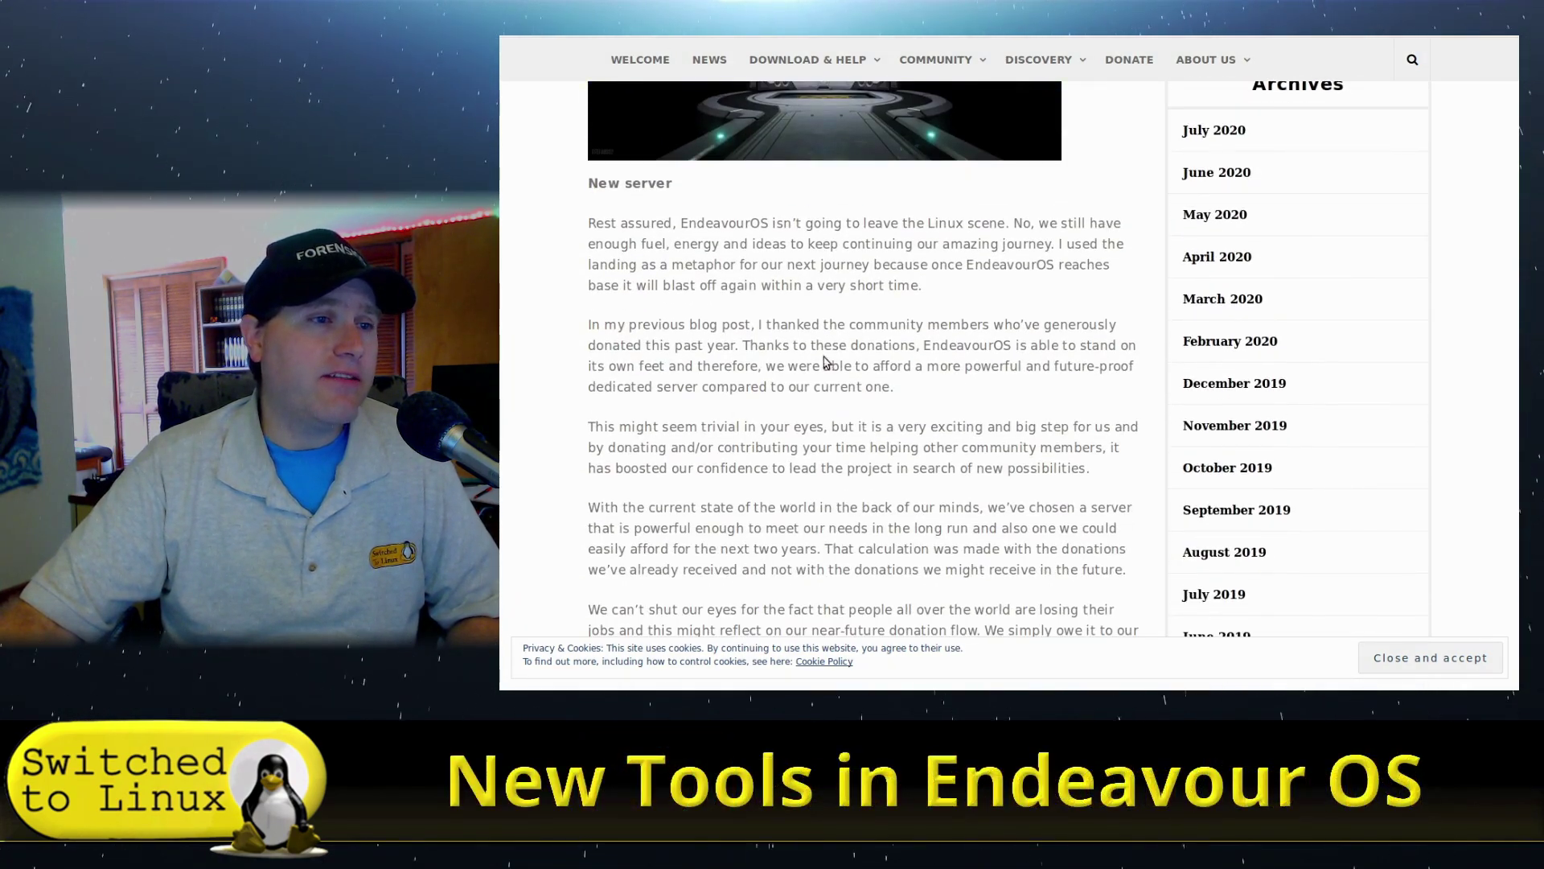
{"action": "scroll", "coordinate": [865, 314], "scroll_direction": "down", "scroll_amount": 3}
{"action": "scroll", "coordinate": [853, 201], "scroll_direction": "down", "scroll_amount": 2}
{"action": "scroll", "coordinate": [857, 209], "scroll_direction": "down", "scroll_amount": 7}
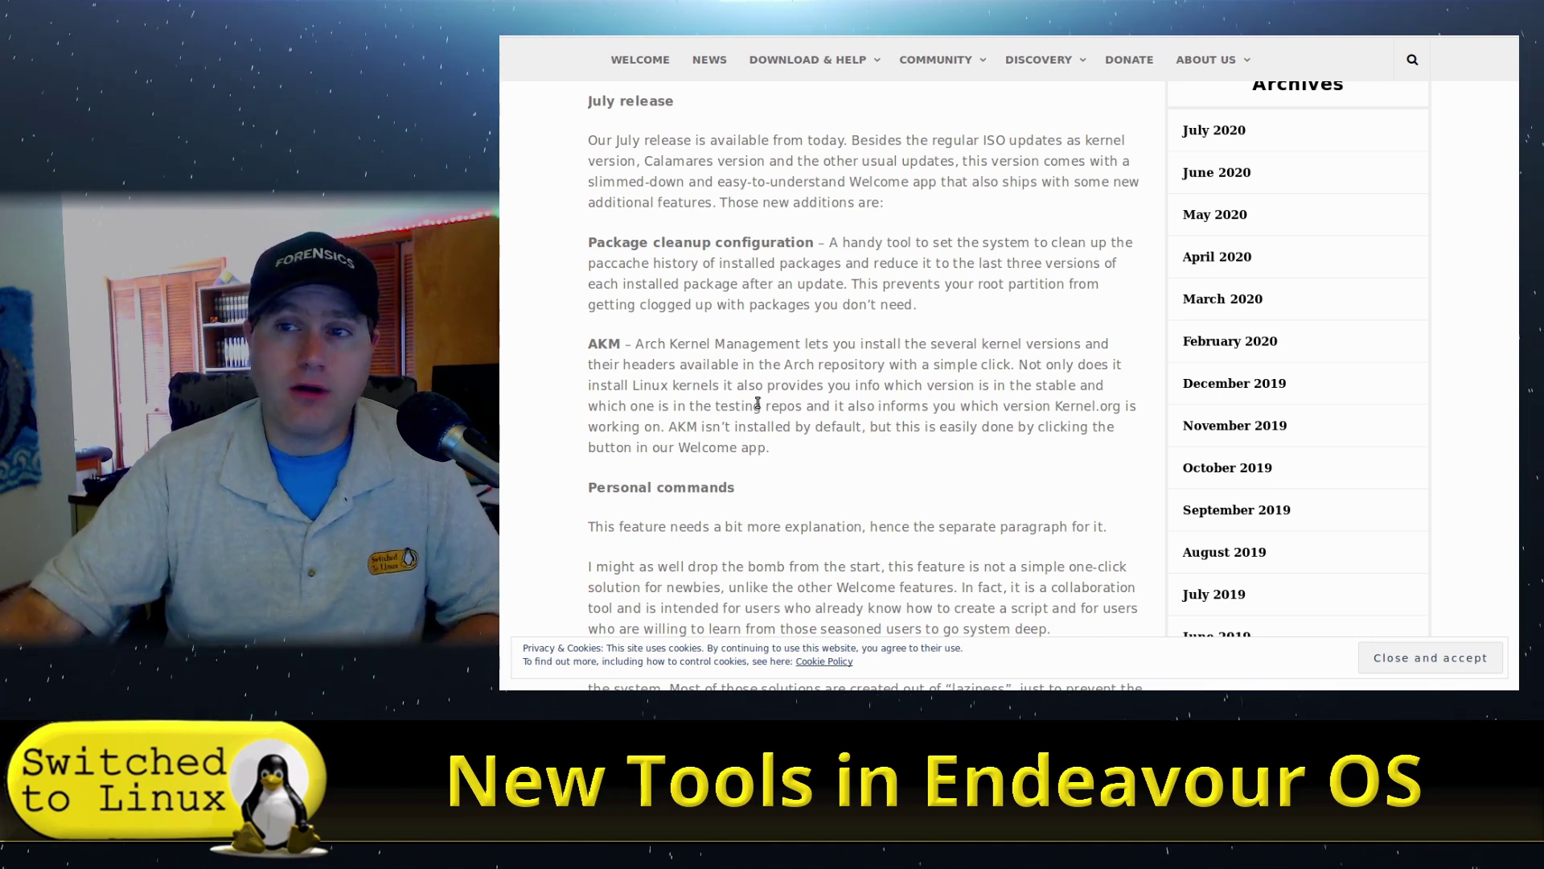
Step: Scroll further down the article to the Personal commands section
{"action": "scroll", "coordinate": [784, 378], "scroll_direction": "down", "scroll_amount": 1}
{"action": "scroll", "coordinate": [796, 387], "scroll_direction": "down", "scroll_amount": 5}
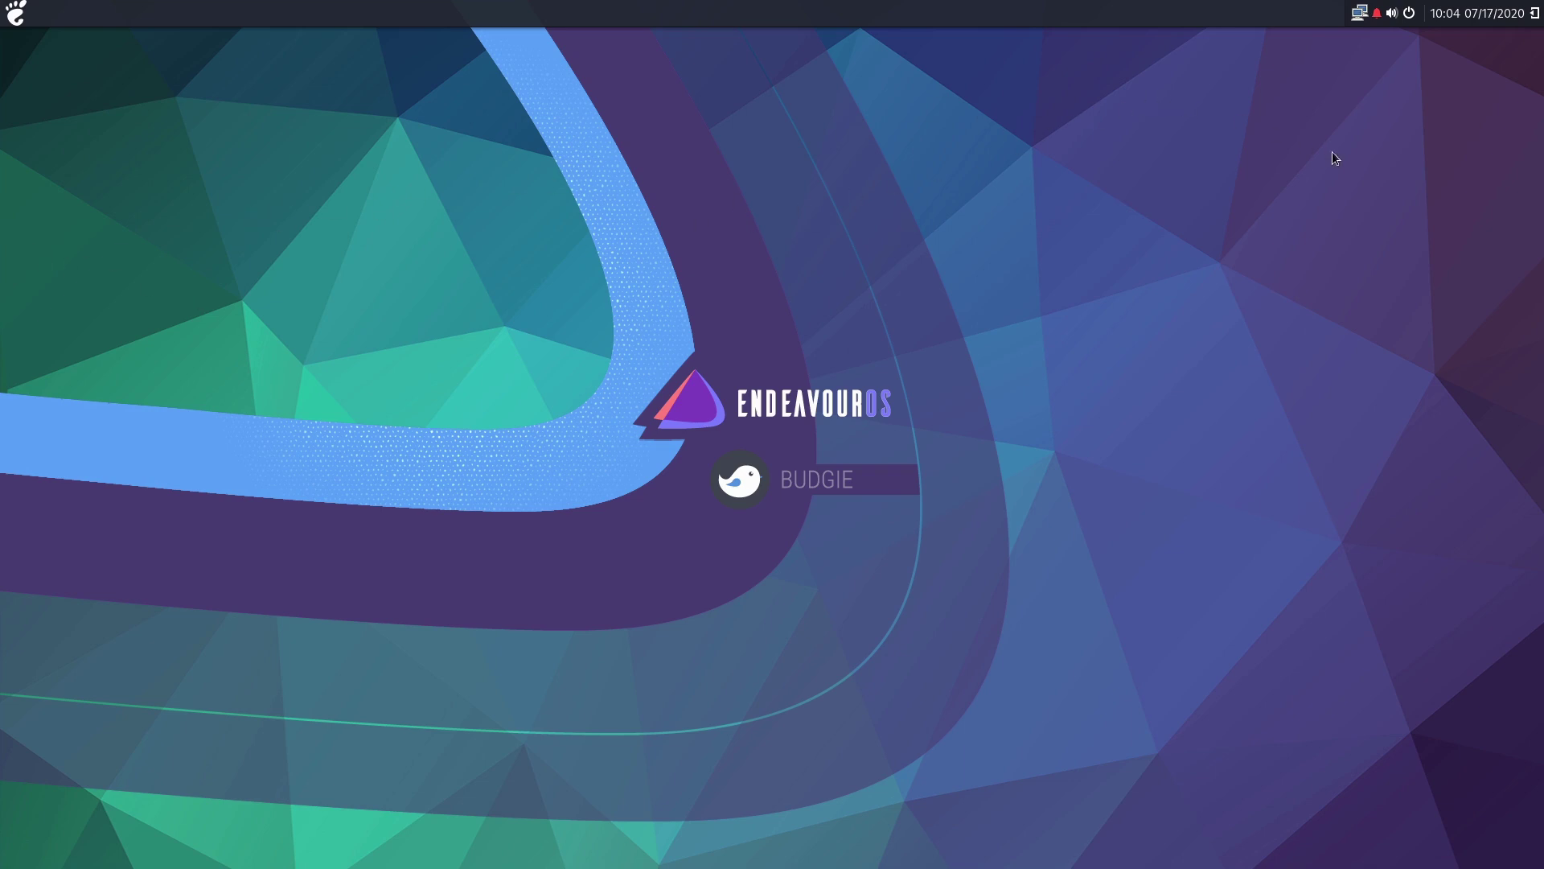
Step: Toggle the Raven notifications panel, then launch Welcome by searching 'wel' in the app menu
{"action": "left_click", "coordinate": [1379, 12]}
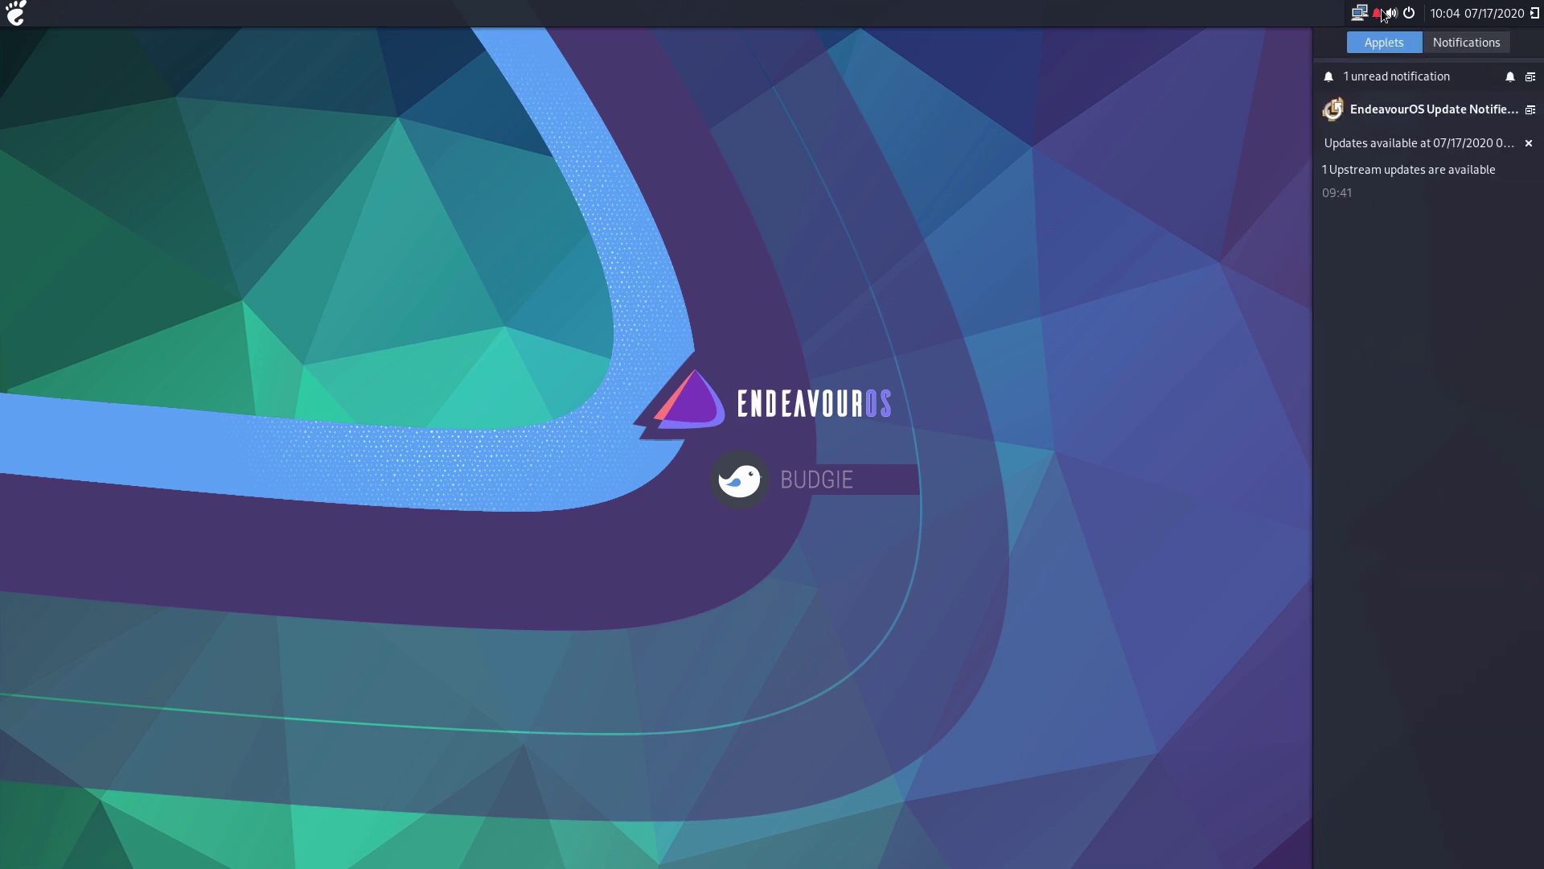
{"action": "left_click", "coordinate": [1383, 14]}
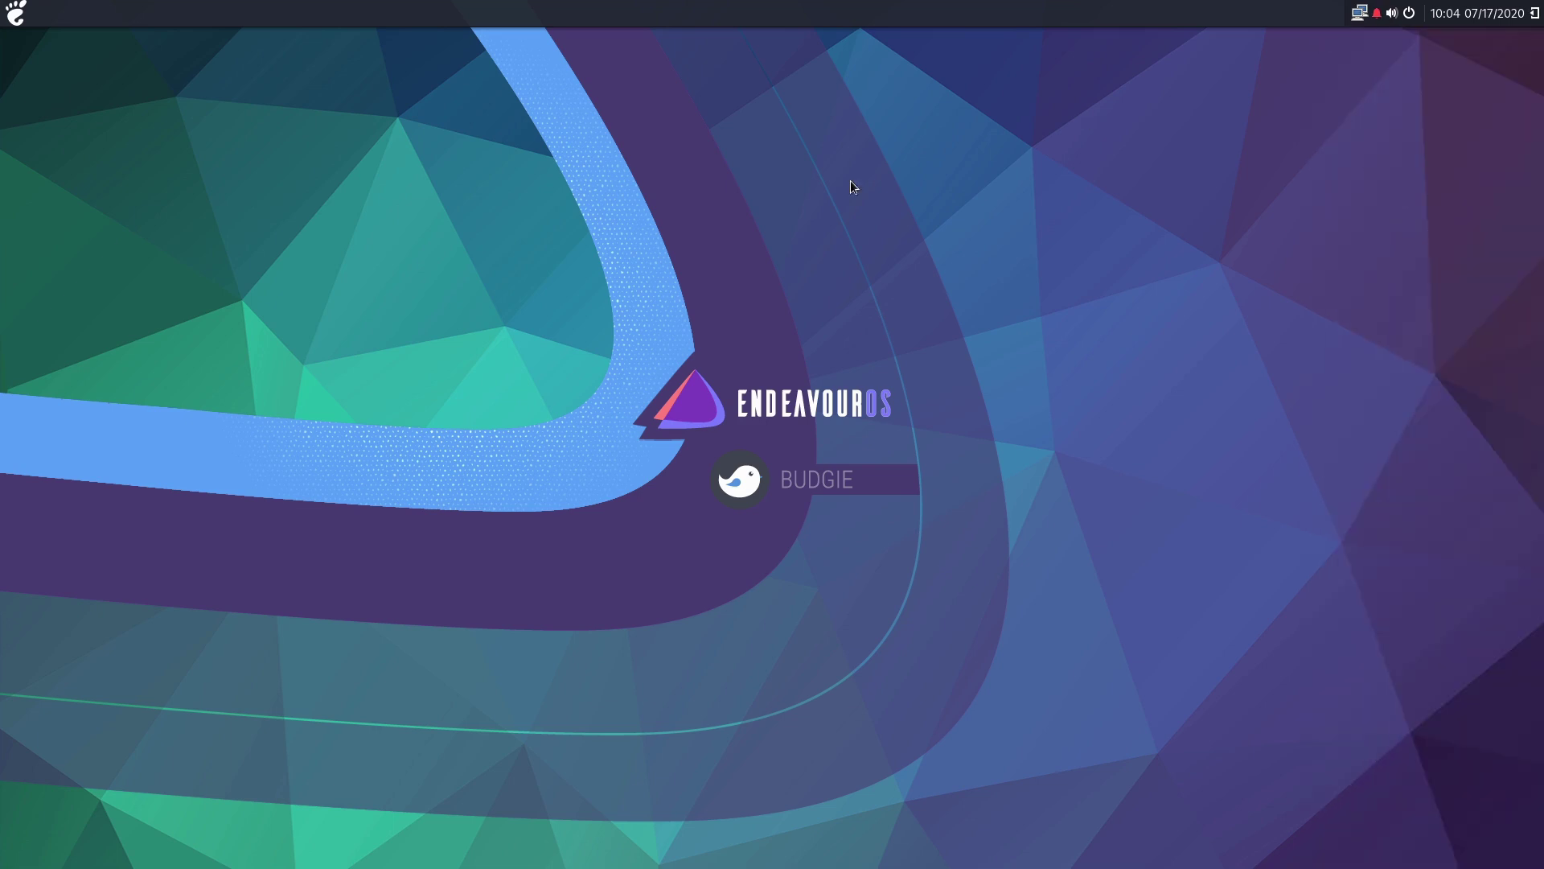
{"action": "left_click", "coordinate": [8, 6]}
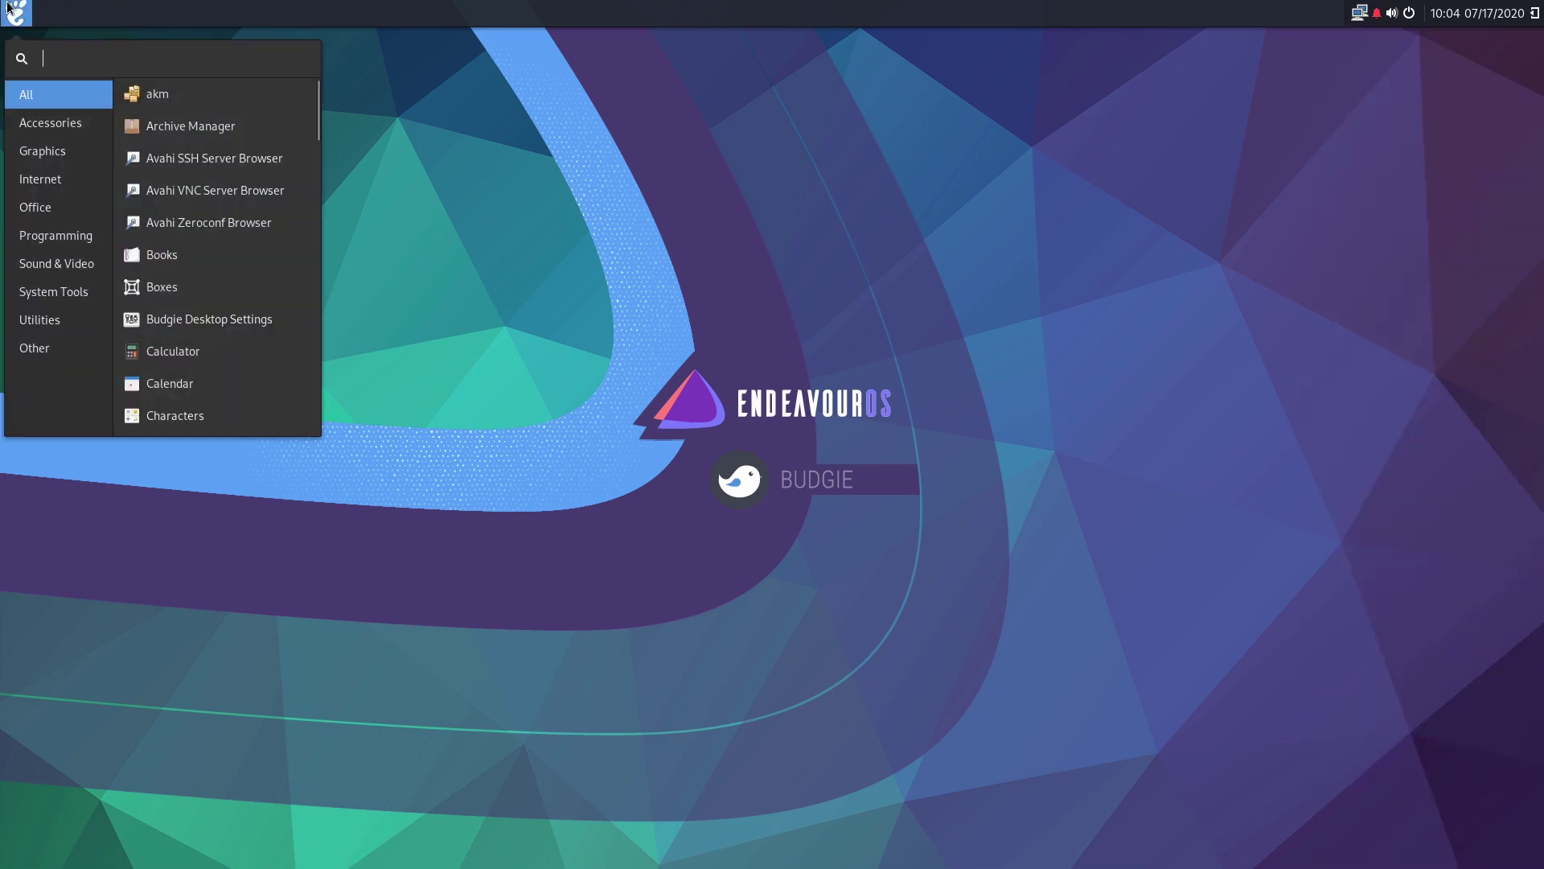
{"action": "type", "text": "wel"}
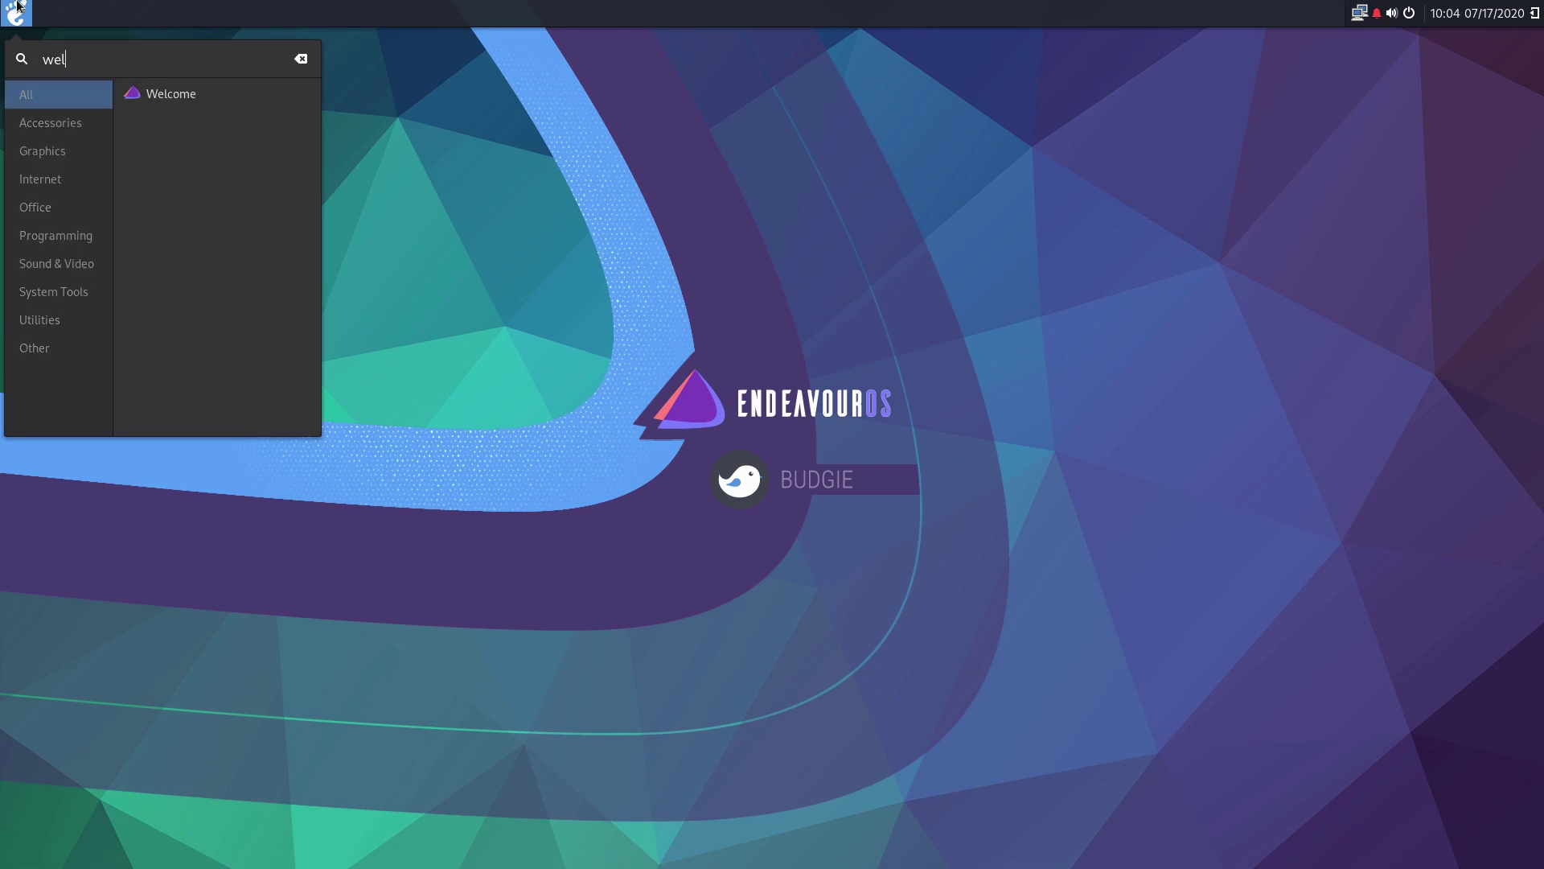
{"action": "left_click", "coordinate": [162, 94]}
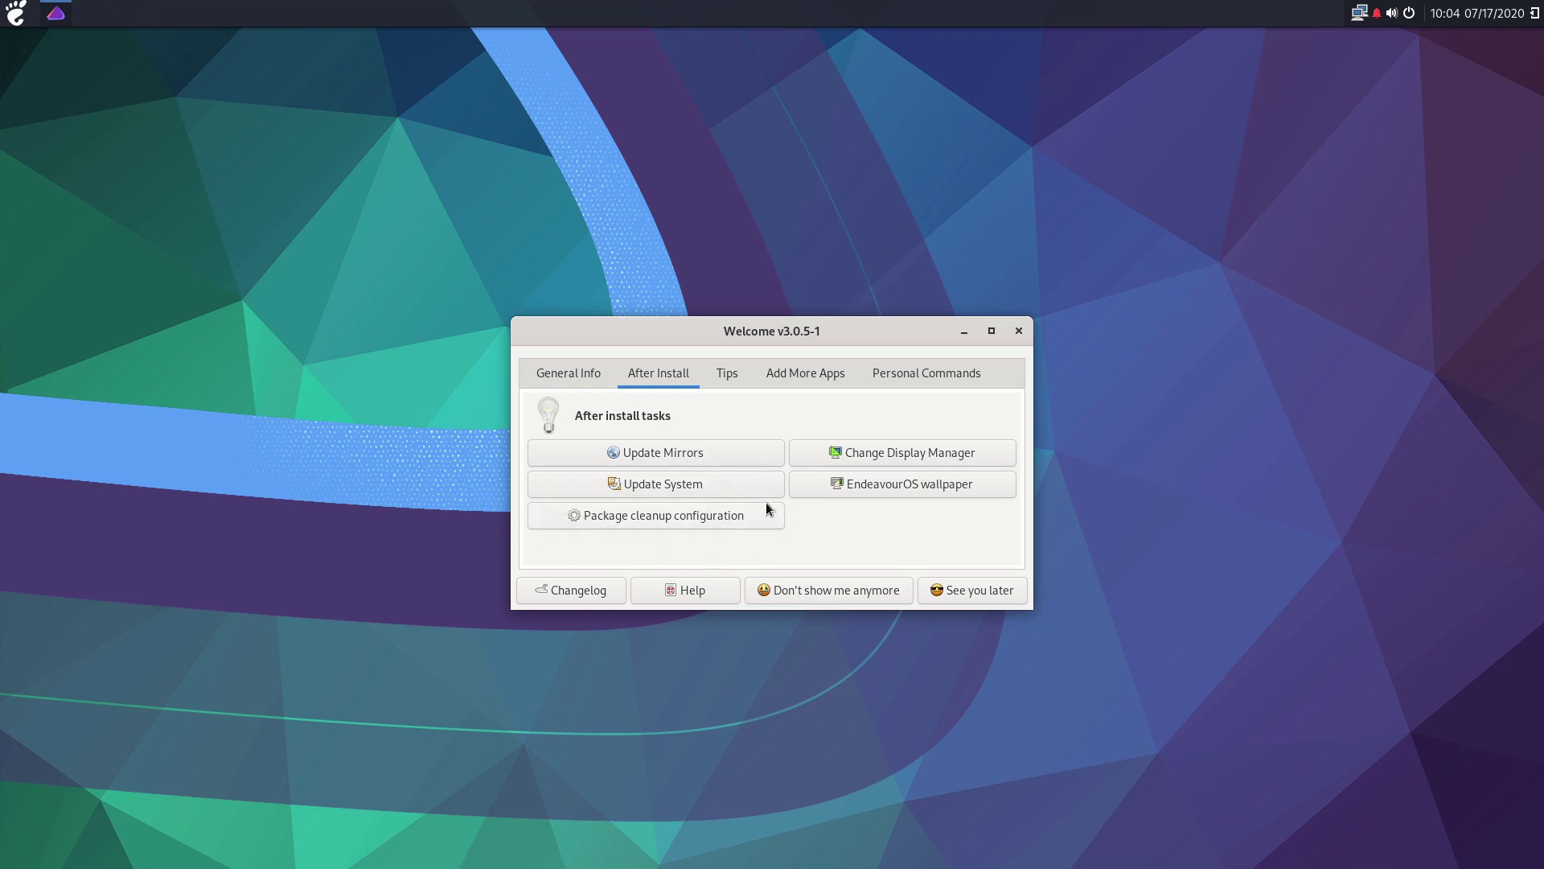
{"action": "left_click", "coordinate": [670, 519]}
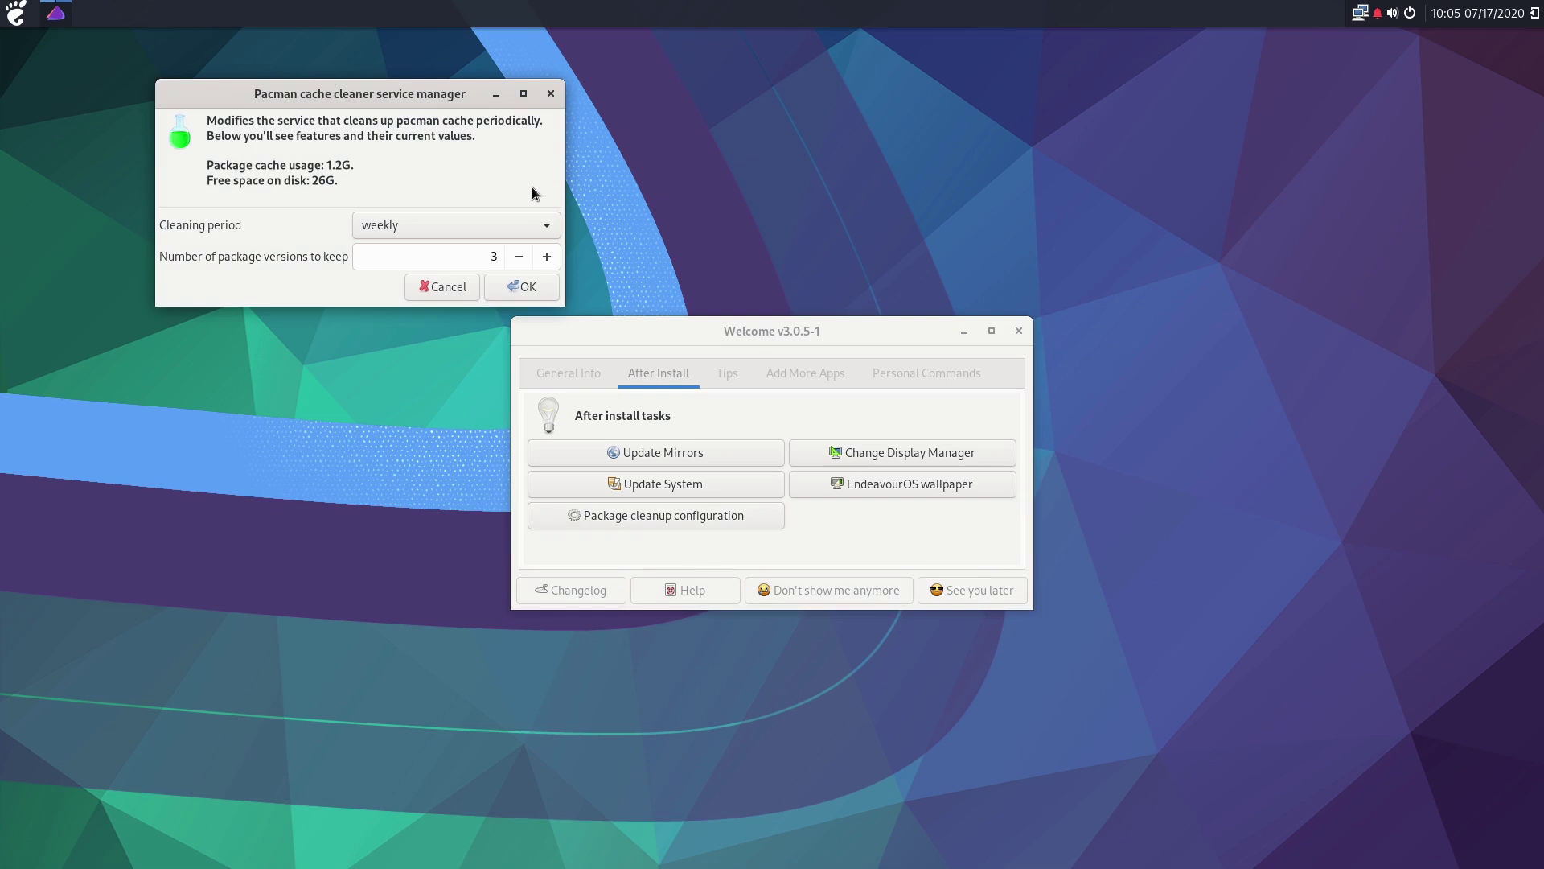
{"action": "left_click_drag", "start_coordinate": [428, 126], "coordinate": [835, 338]}
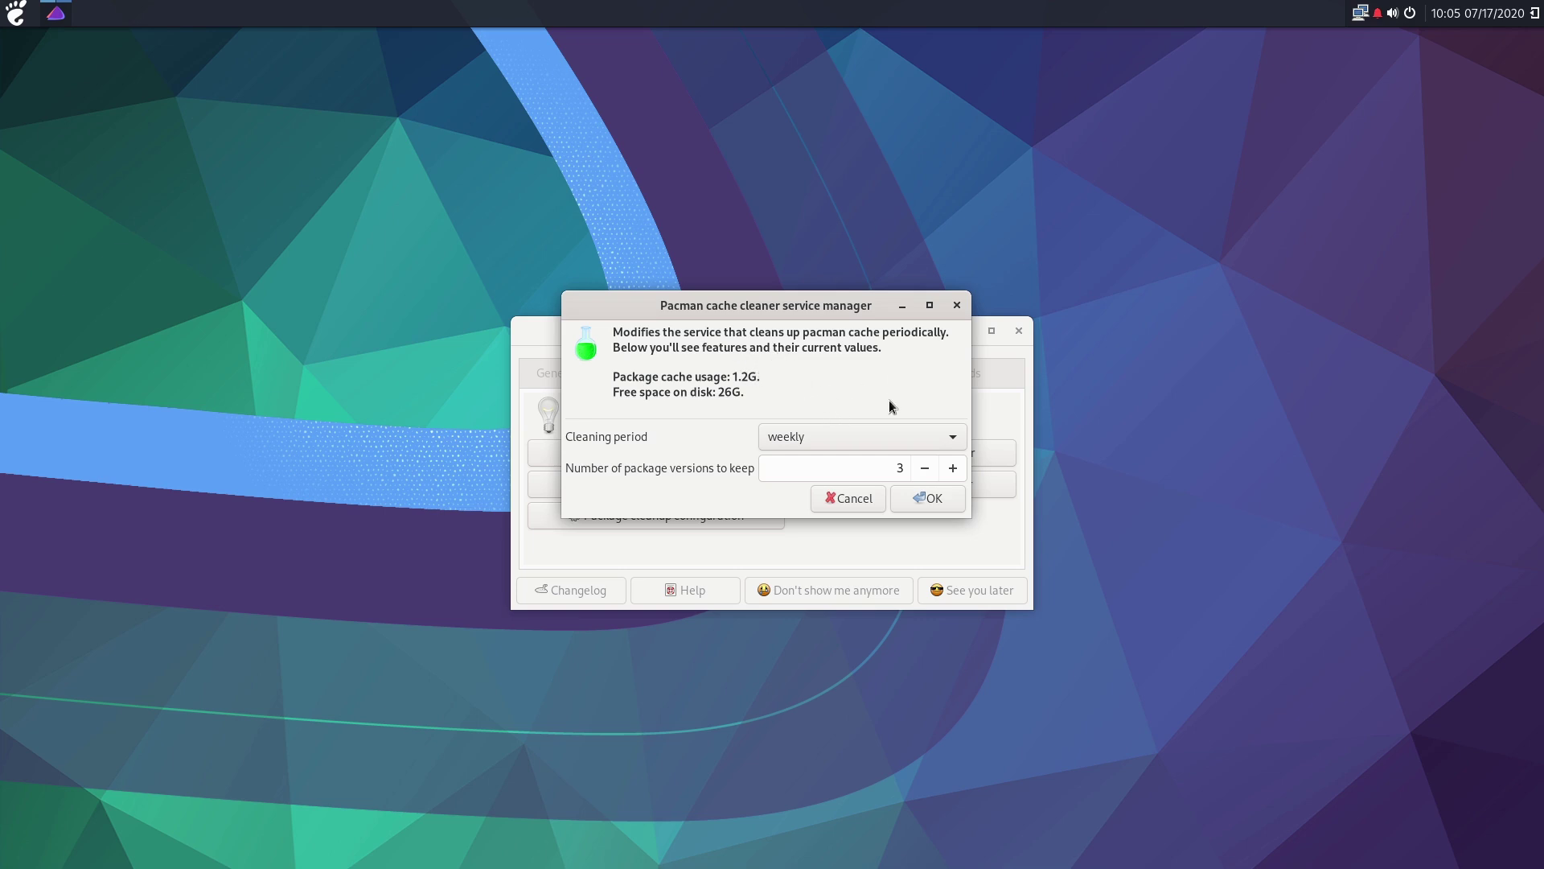
{"action": "left_click", "coordinate": [951, 440]}
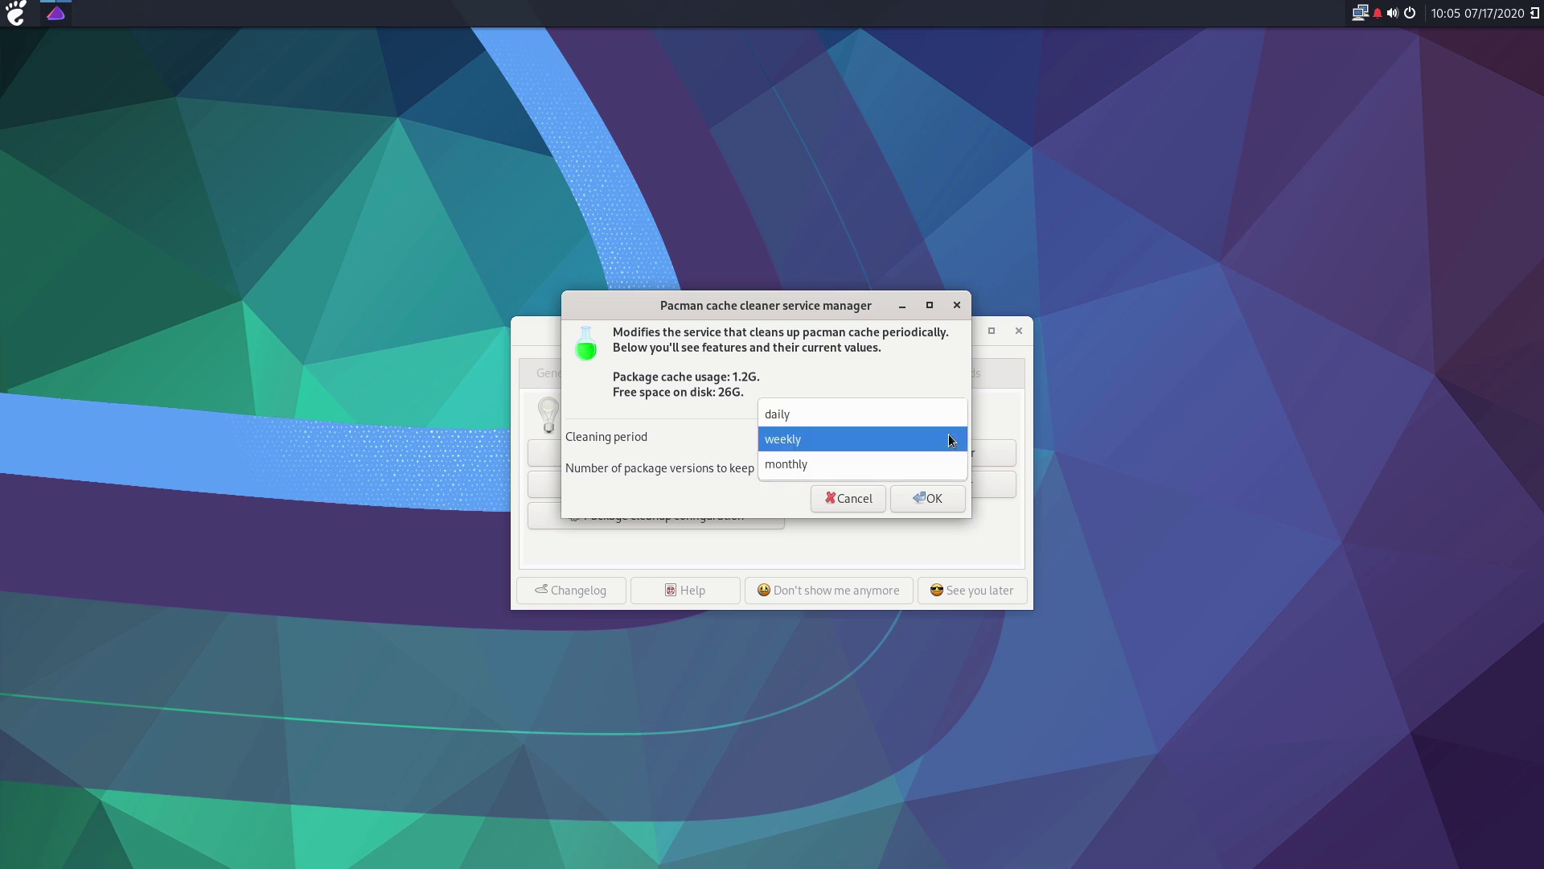
{"action": "left_click", "coordinate": [943, 444]}
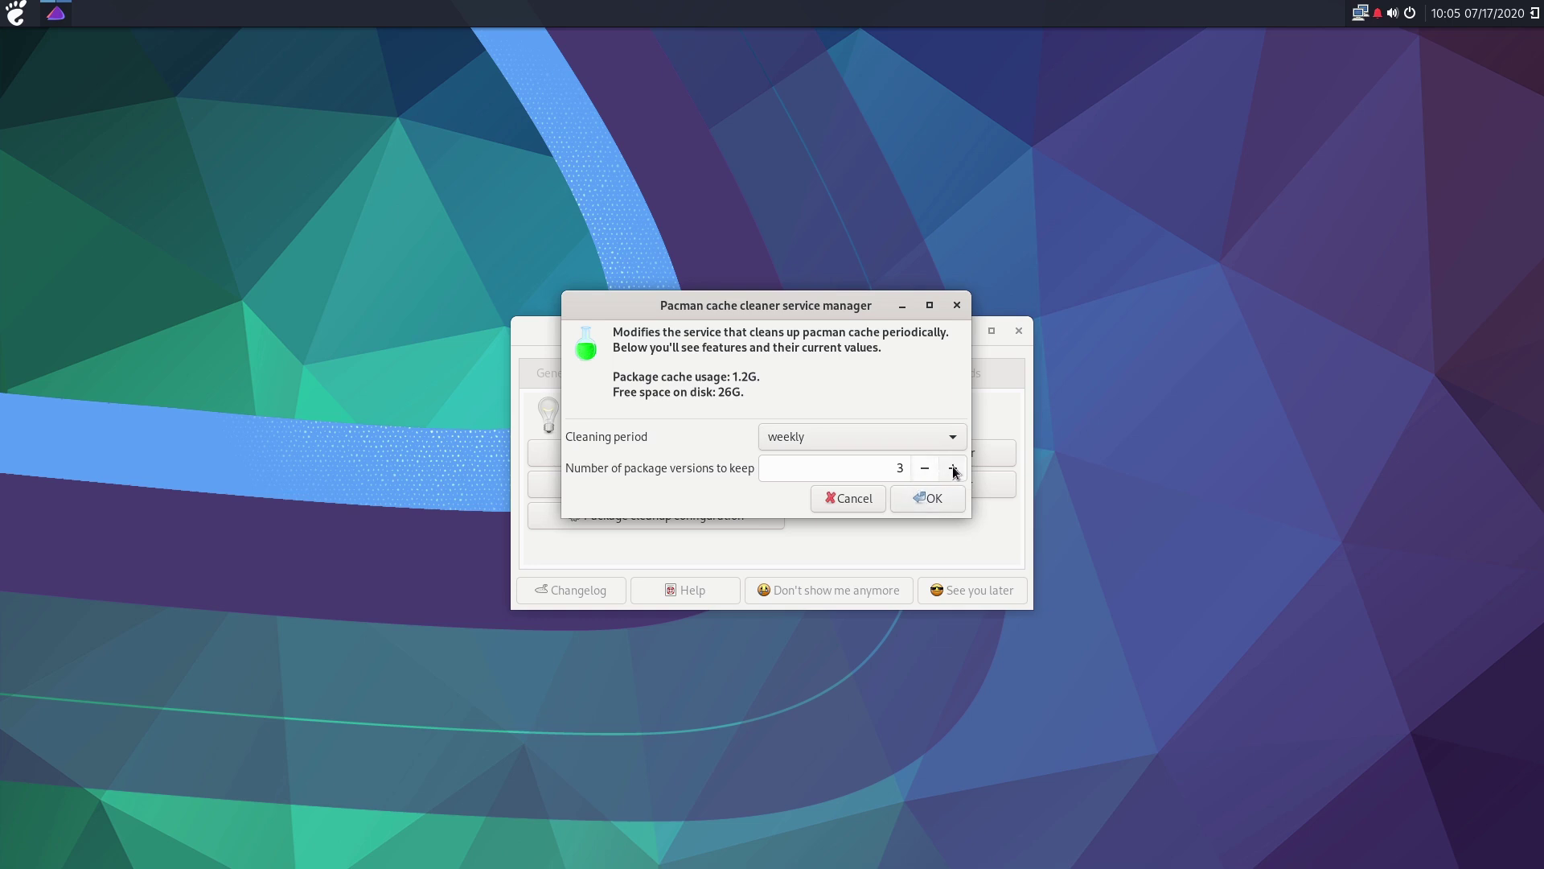
{"action": "left_click", "coordinate": [925, 470]}
{"action": "left_click", "coordinate": [925, 470]}
{"action": "left_click", "coordinate": [926, 470]}
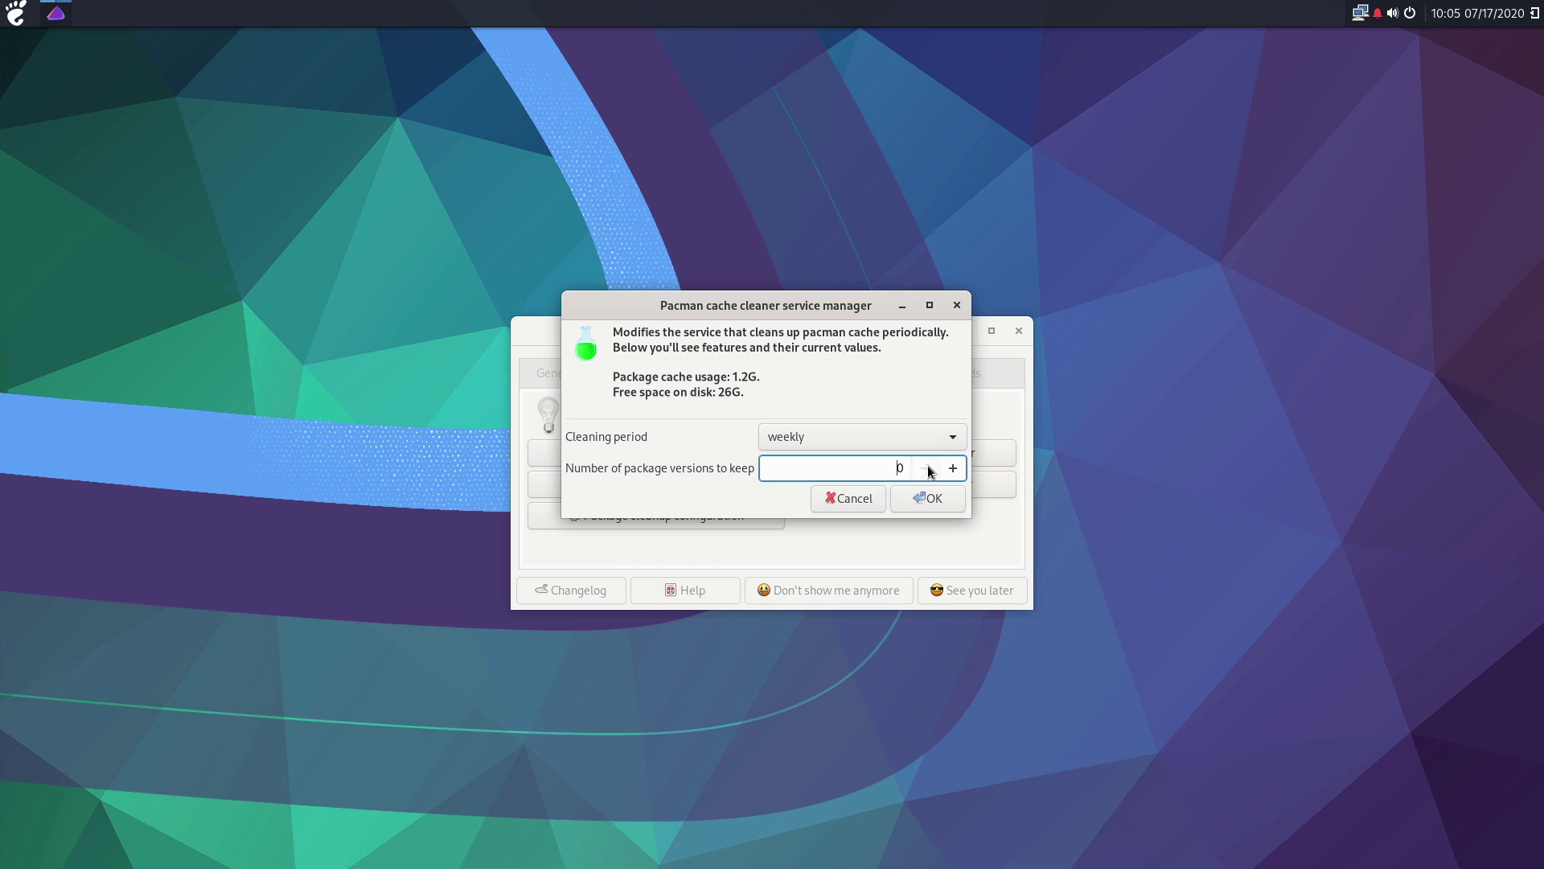
{"action": "left_click", "coordinate": [954, 469]}
{"action": "left_click", "coordinate": [953, 468]}
{"action": "left_click", "coordinate": [953, 468]}
{"action": "left_click", "coordinate": [953, 468]}
{"action": "left_click", "coordinate": [953, 468]}
{"action": "left_click", "coordinate": [953, 468]}
{"action": "left_click", "coordinate": [954, 468]}
{"action": "left_click", "coordinate": [953, 468]}
{"action": "left_click", "coordinate": [953, 468]}
{"action": "left_click", "coordinate": [953, 468]}
{"action": "left_click", "coordinate": [953, 468]}
{"action": "left_click", "coordinate": [926, 473]}
{"action": "triple_click", "coordinate": [926, 472]}
{"action": "left_click", "coordinate": [925, 472]}
{"action": "left_click", "coordinate": [902, 442]}
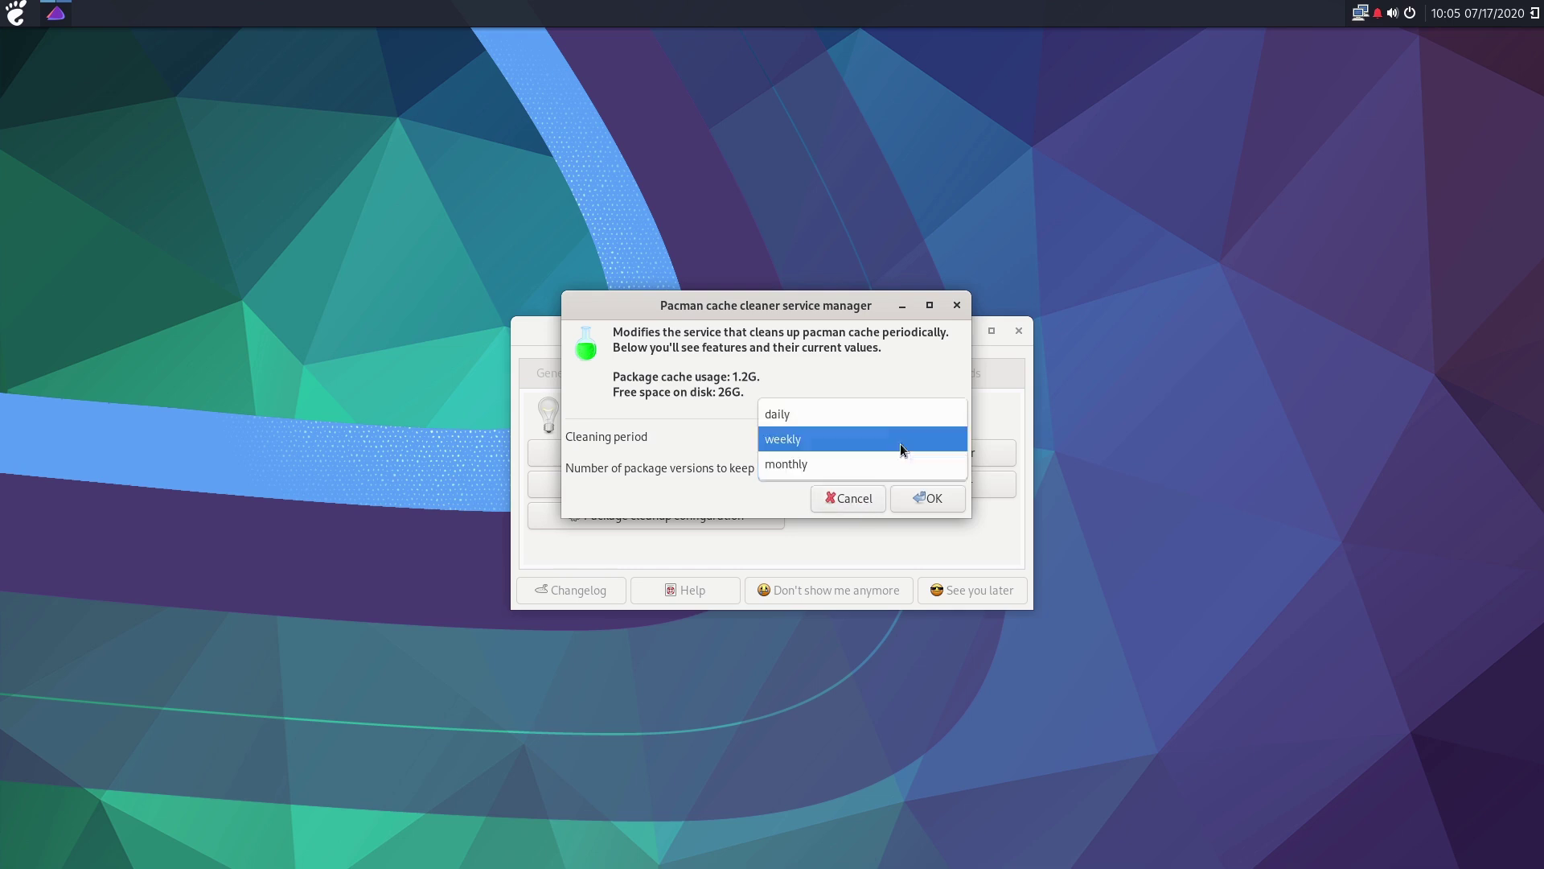
{"action": "left_click", "coordinate": [862, 497]}
{"action": "left_click", "coordinate": [864, 498]}
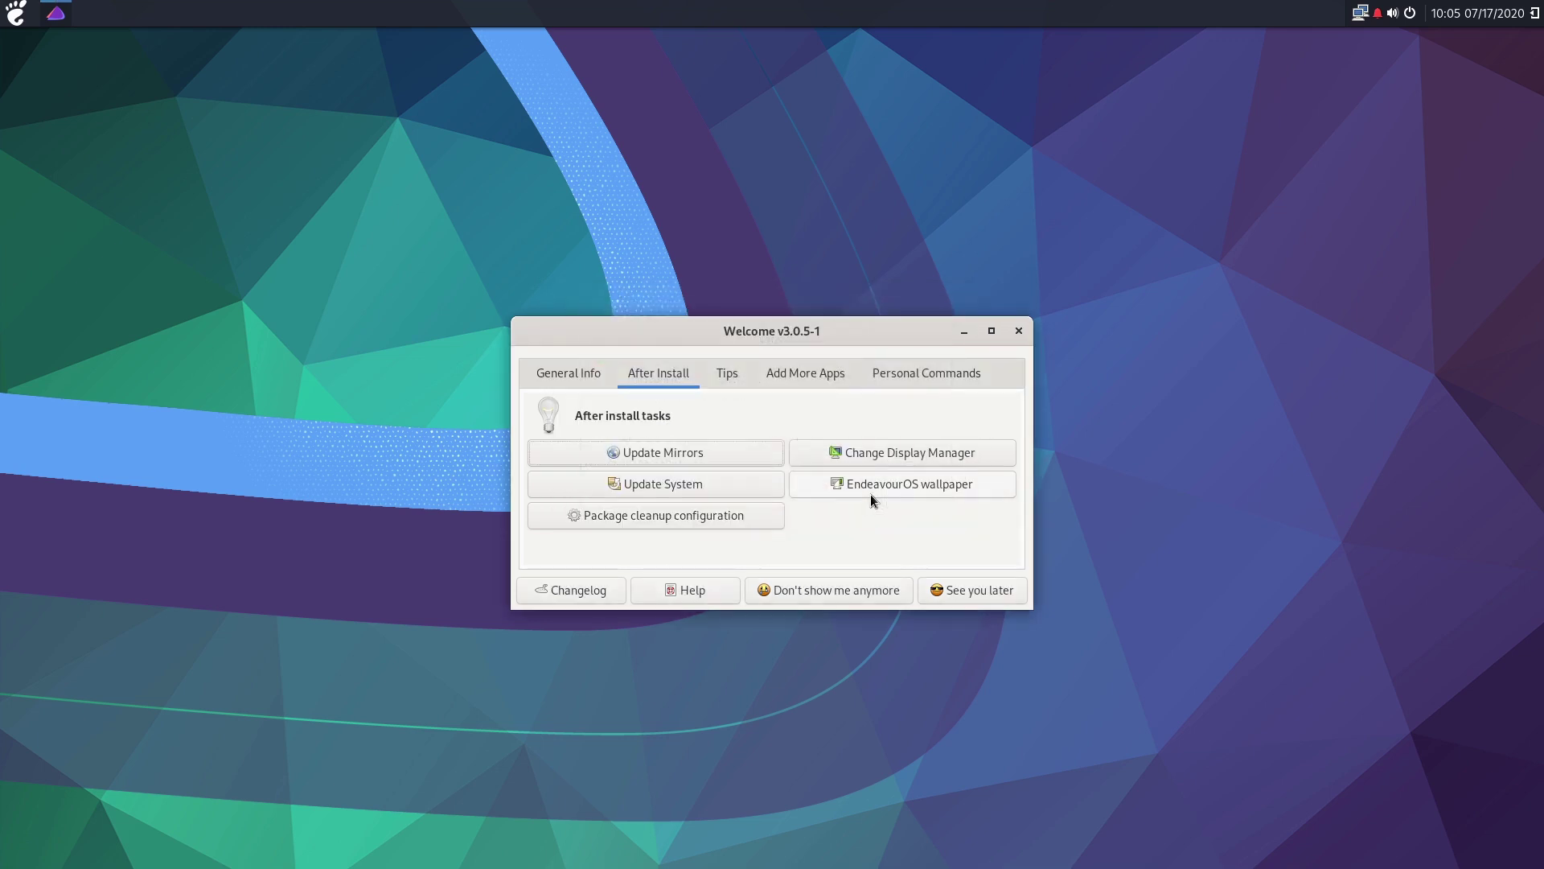
Step: Show Welcome's Add More Apps page listing A Kernel Manager, then bring up the application menu
{"action": "left_click", "coordinate": [809, 375]}
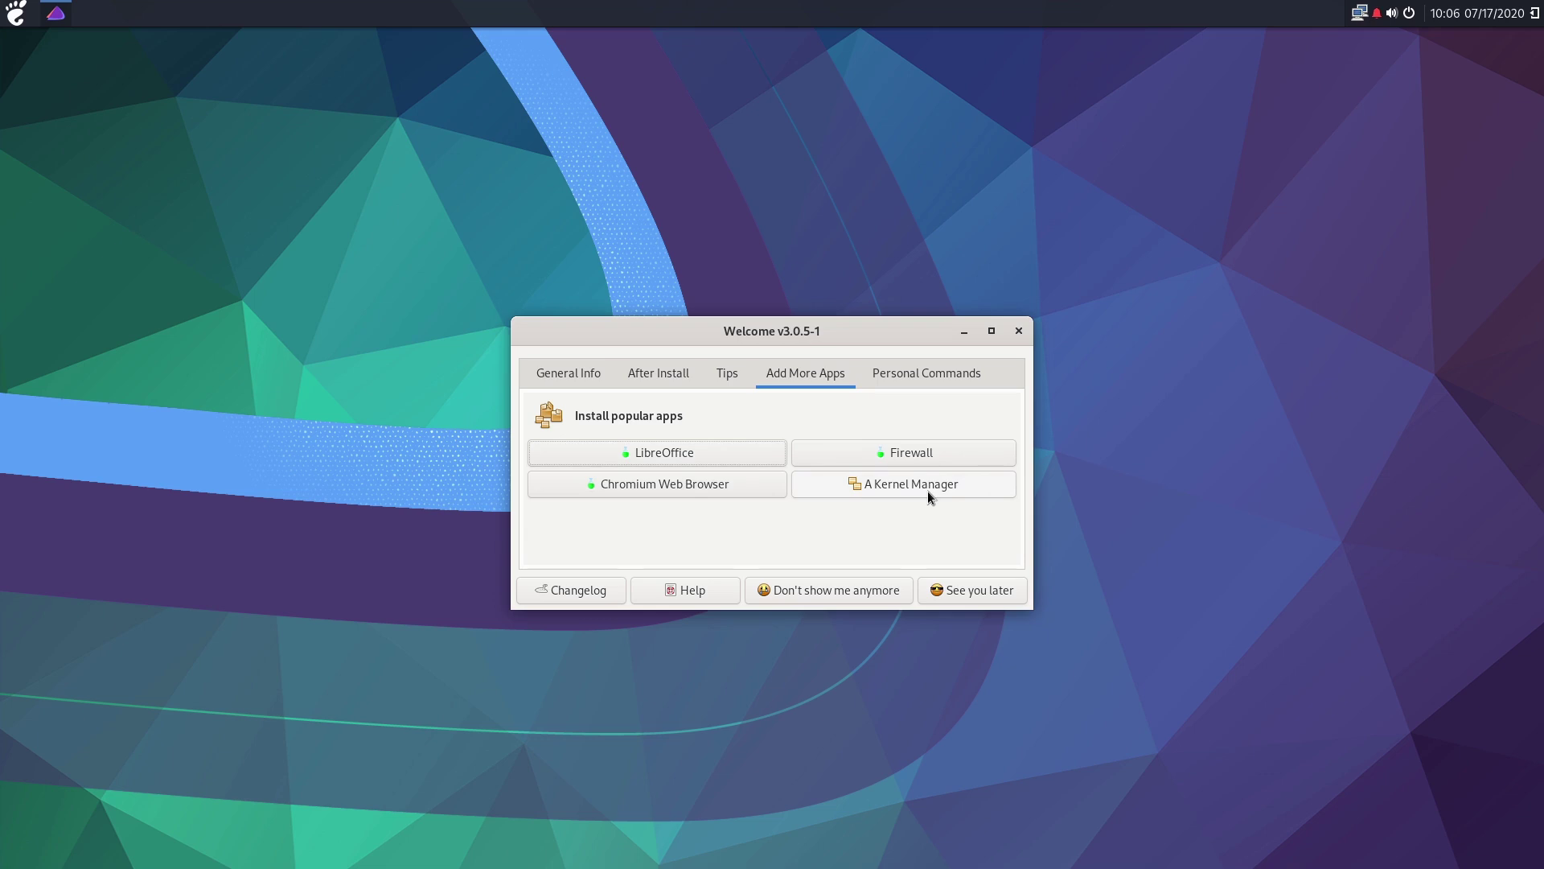
{"action": "left_click", "coordinate": [14, 14]}
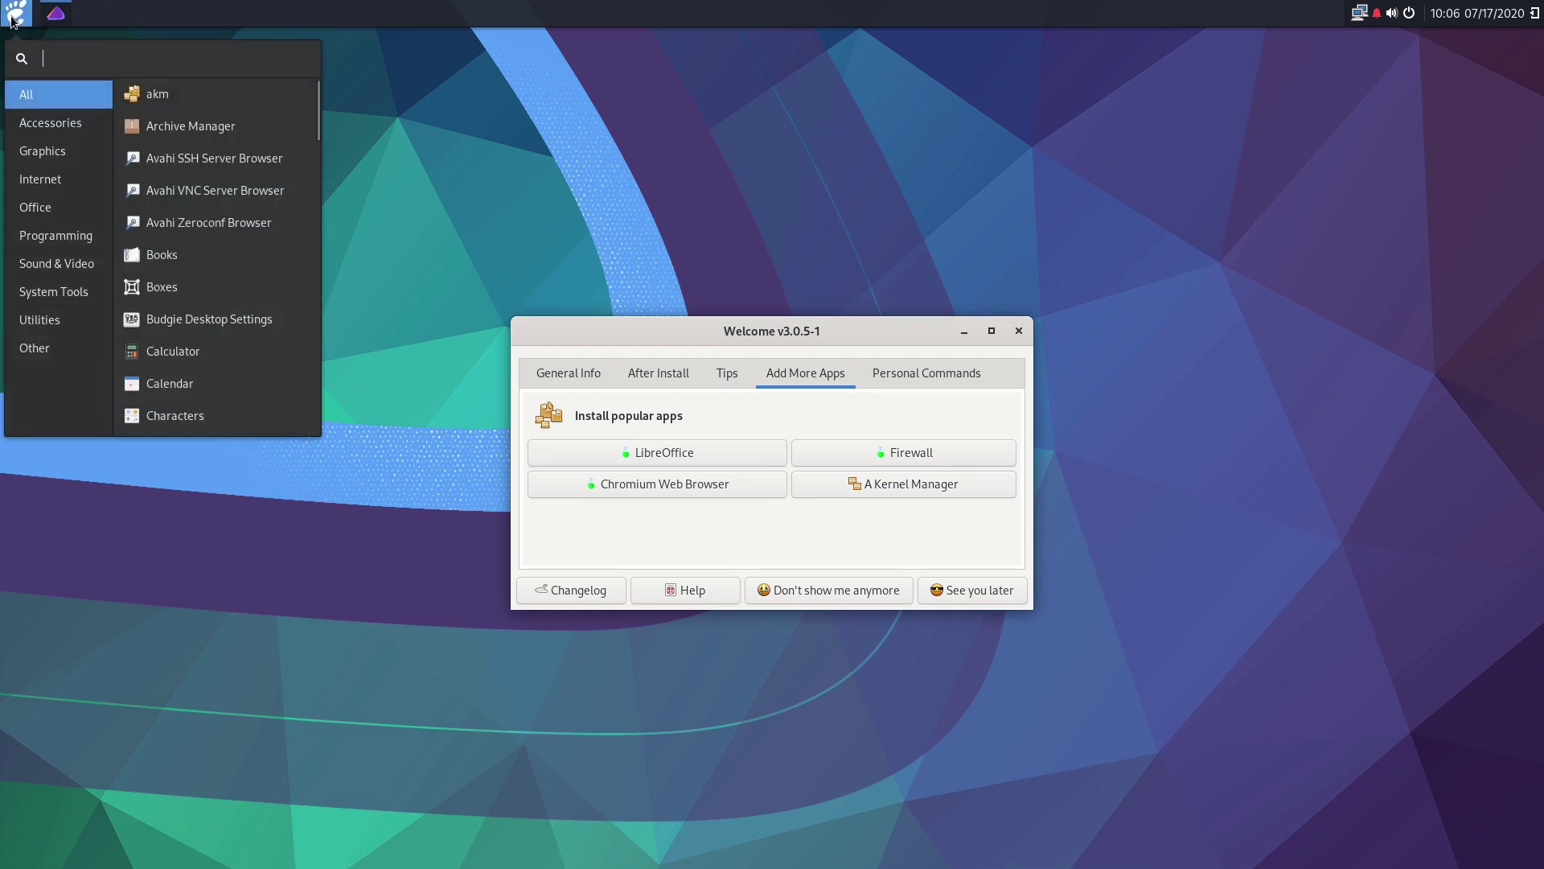
Step: Launch akm to review the installed linux and linux-hardened kernels and the available linux-zen 5.7.8
{"action": "left_click", "coordinate": [177, 96]}
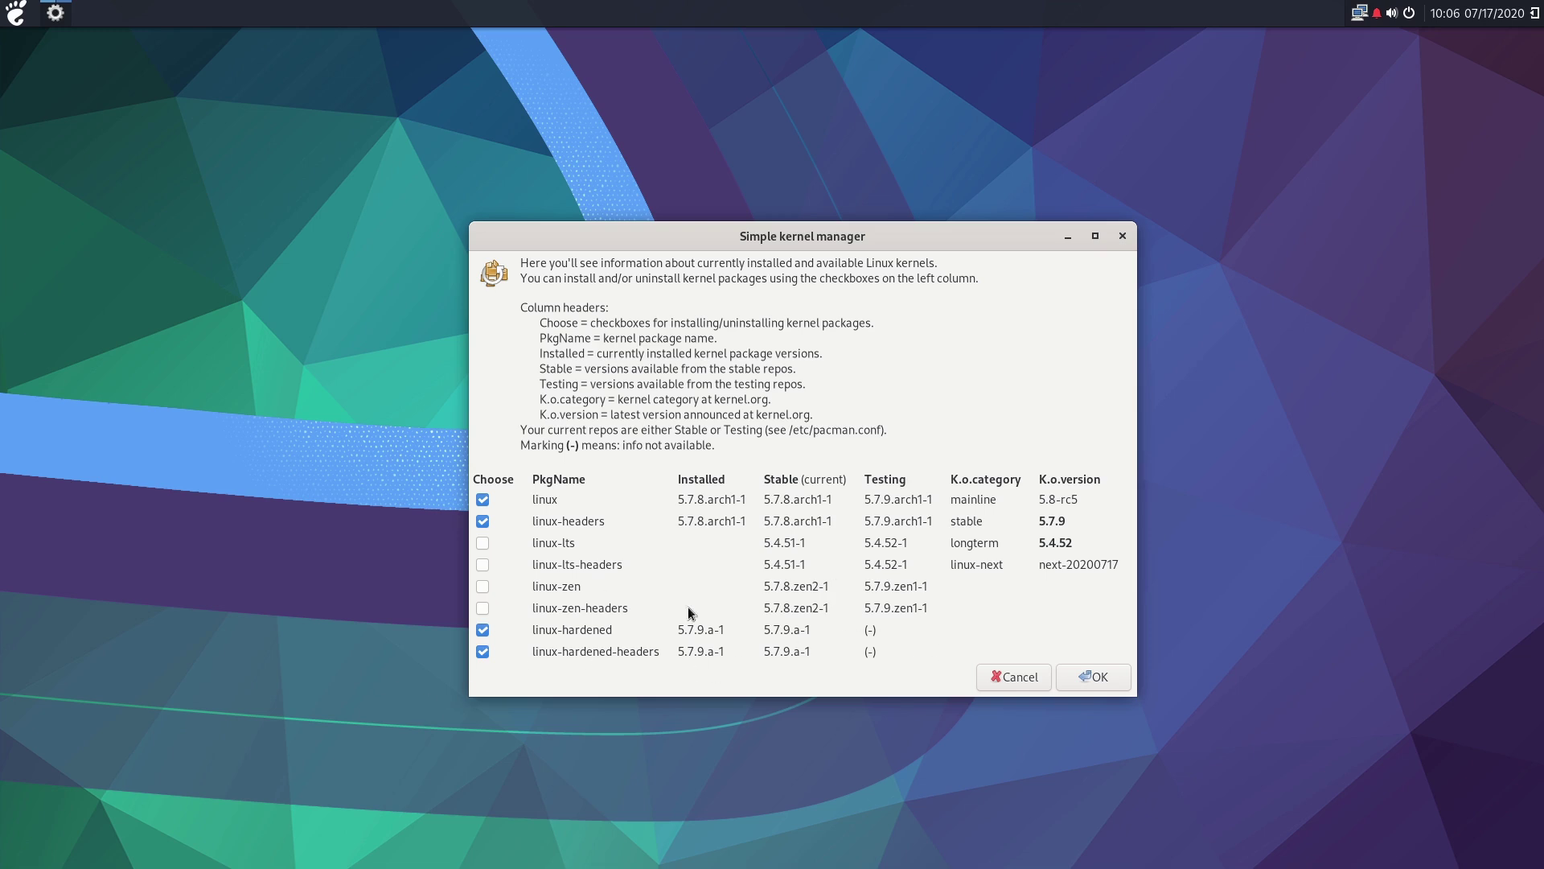
{"action": "left_click", "coordinate": [25, 16]}
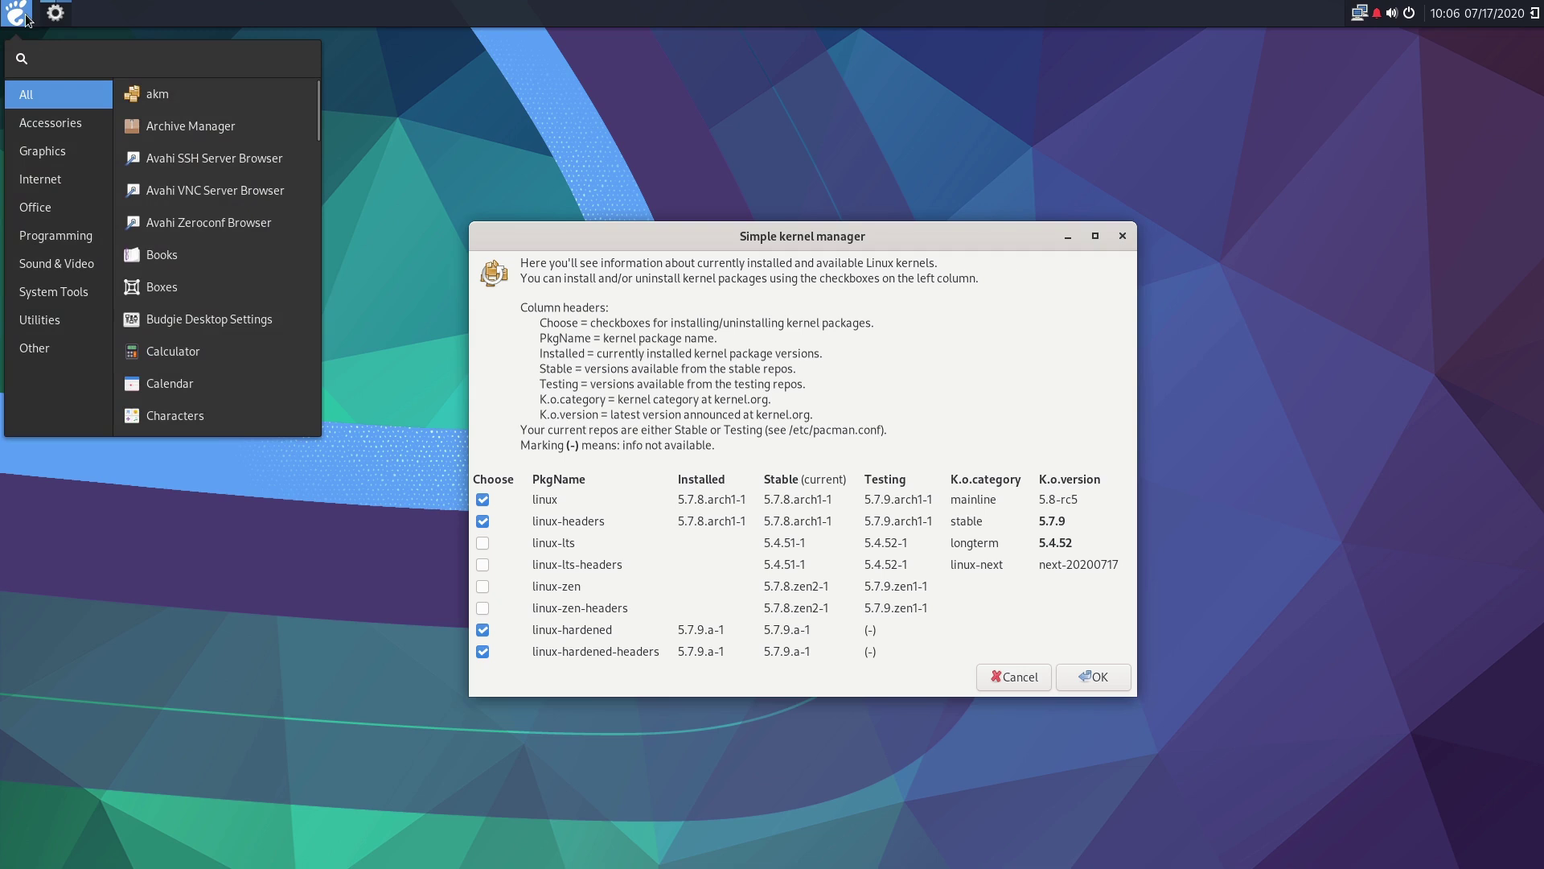
{"action": "type", "text": "vpd"}
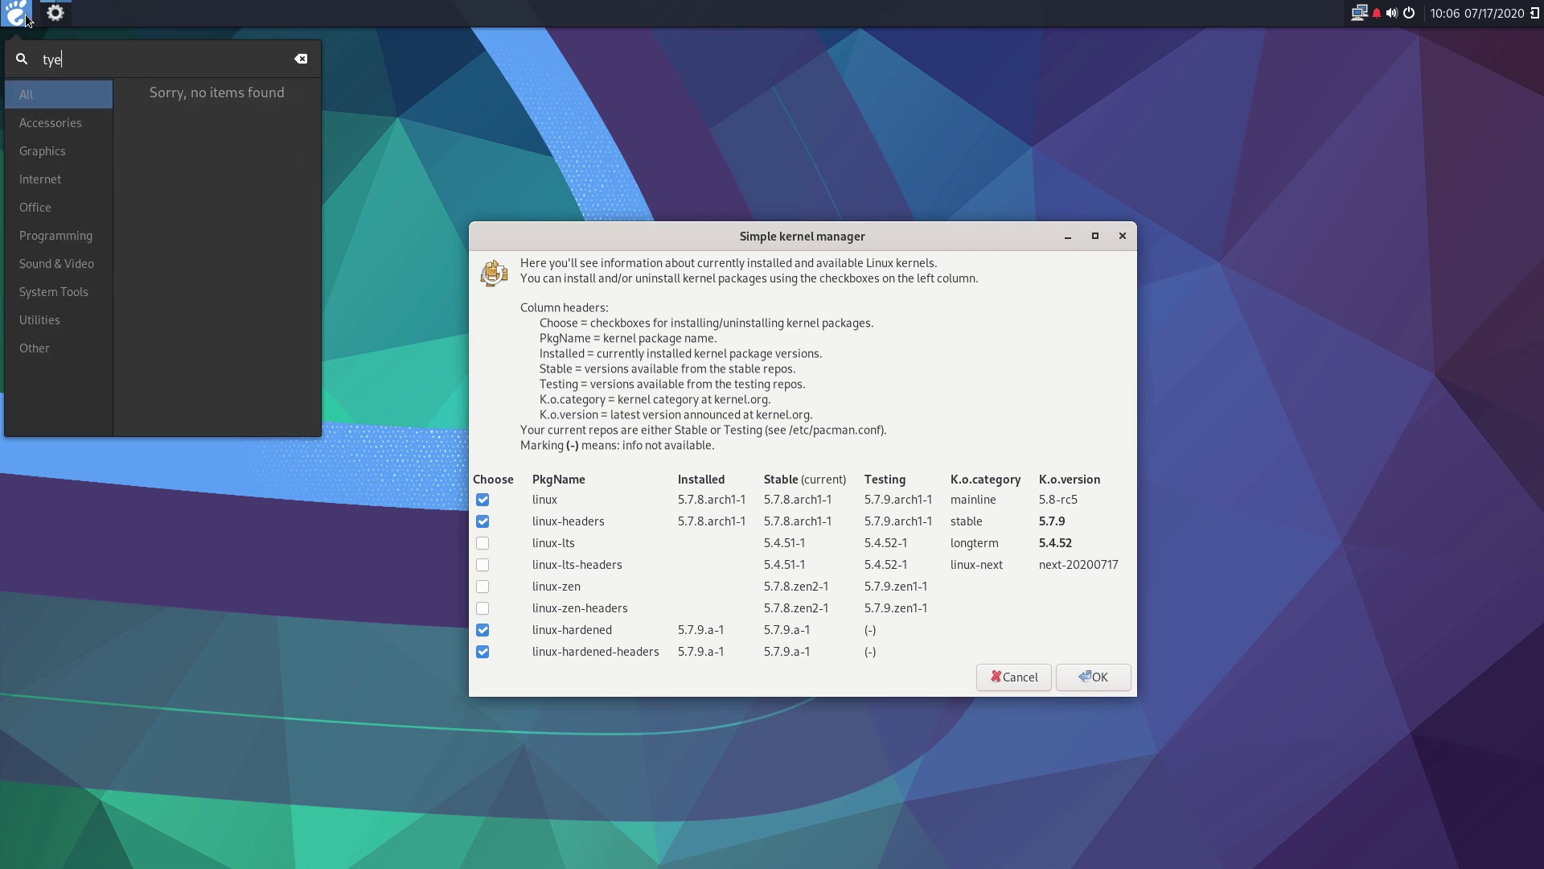
{"action": "key", "text": "BackSpace"}
{"action": "key", "text": "BackSpace"}
{"action": "key", "text": "BackSpace"}
{"action": "type", "text": "ter"}
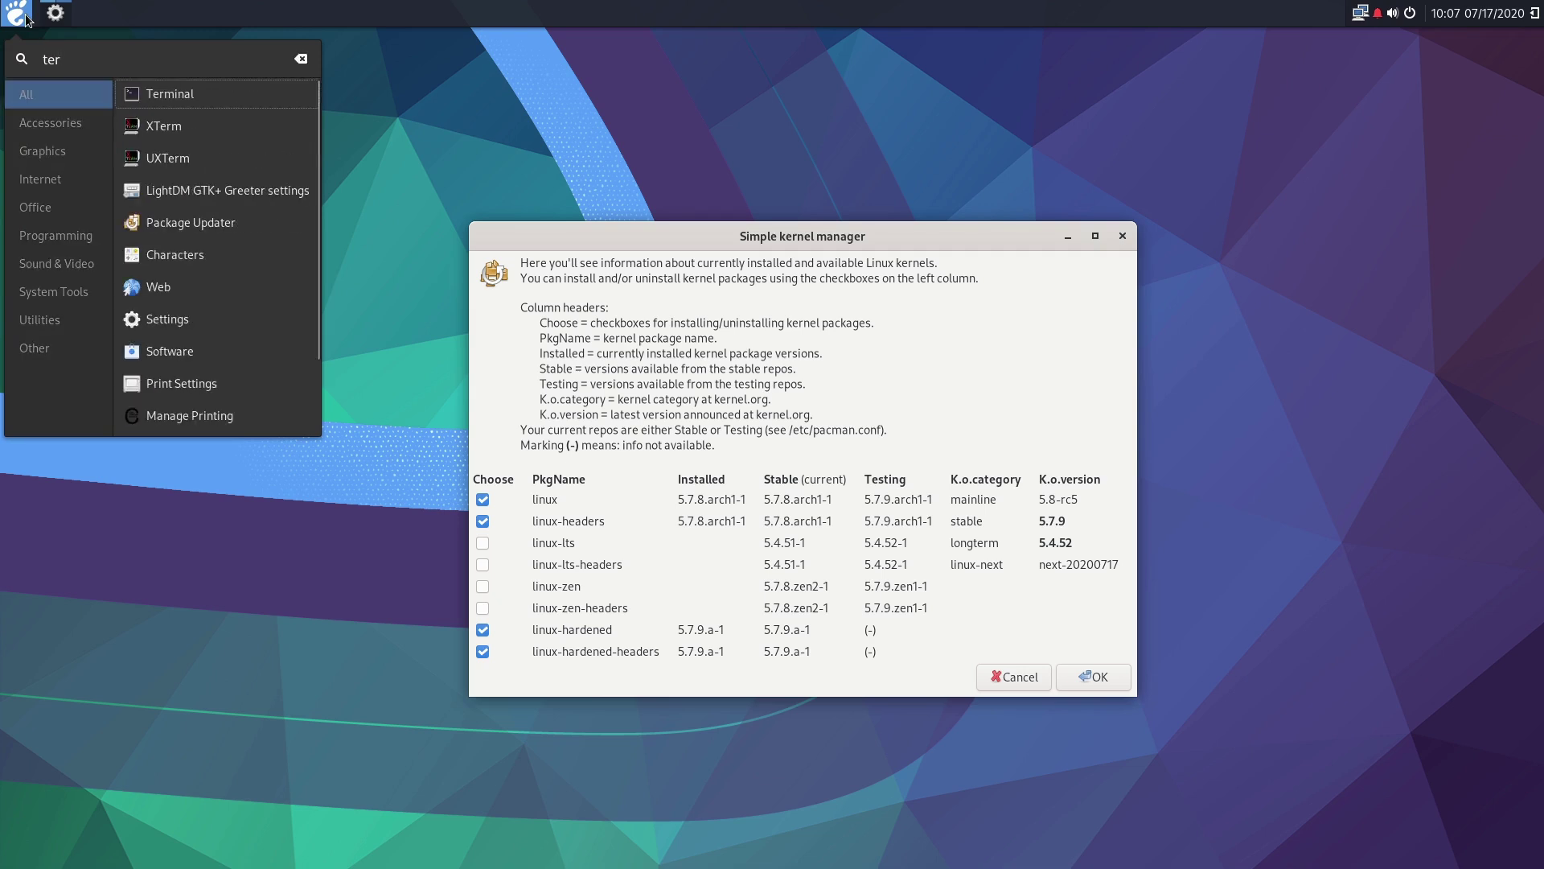
{"action": "key", "text": "Return"}
{"action": "type", "text": "uname -r"}
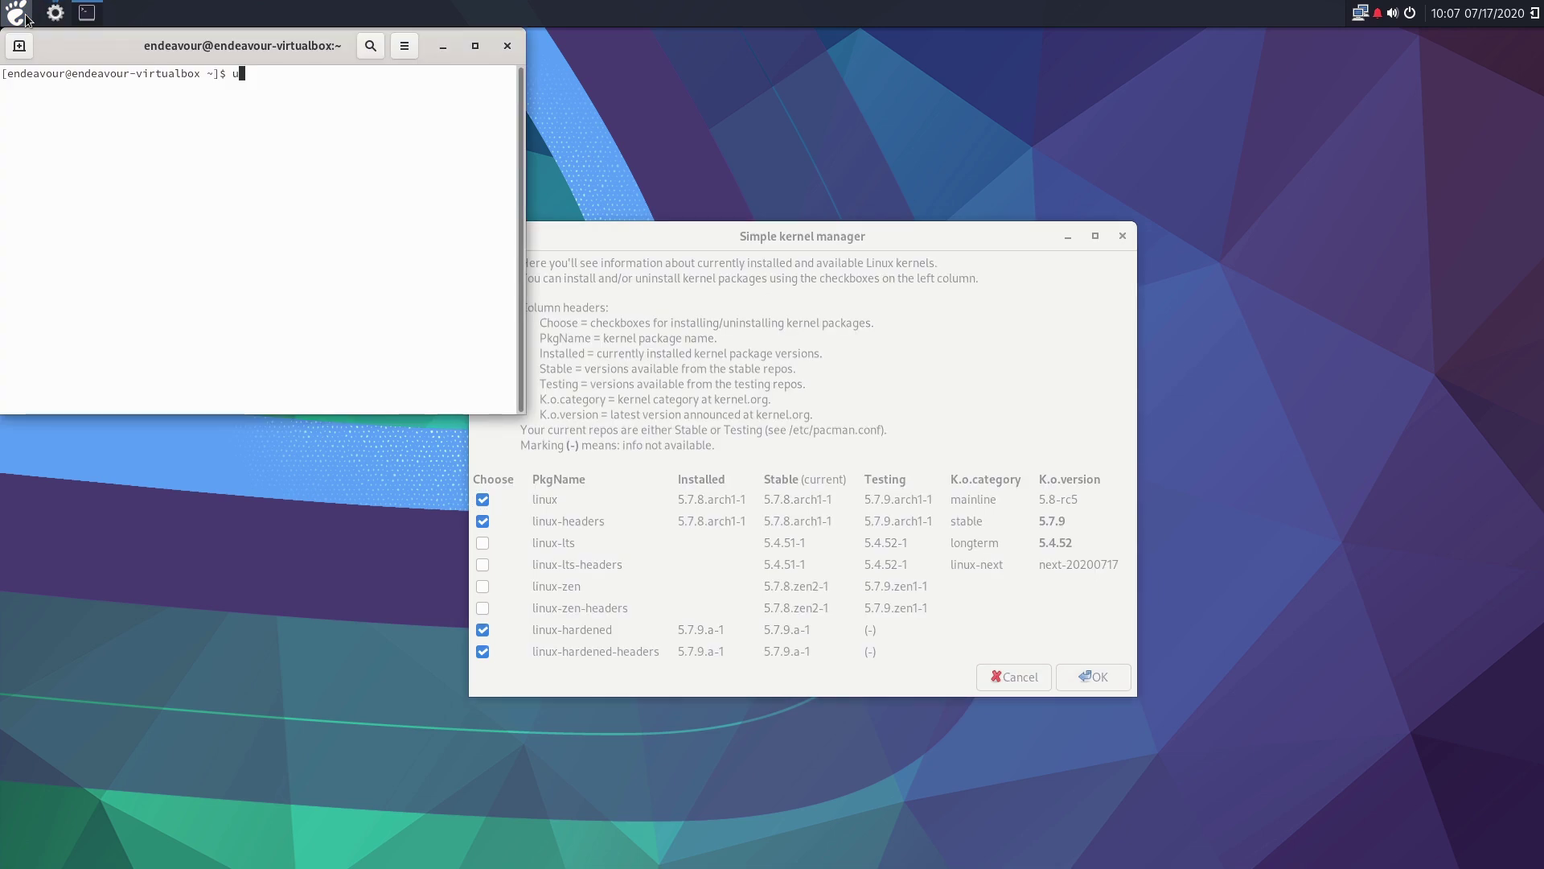
{"action": "key", "text": "Return"}
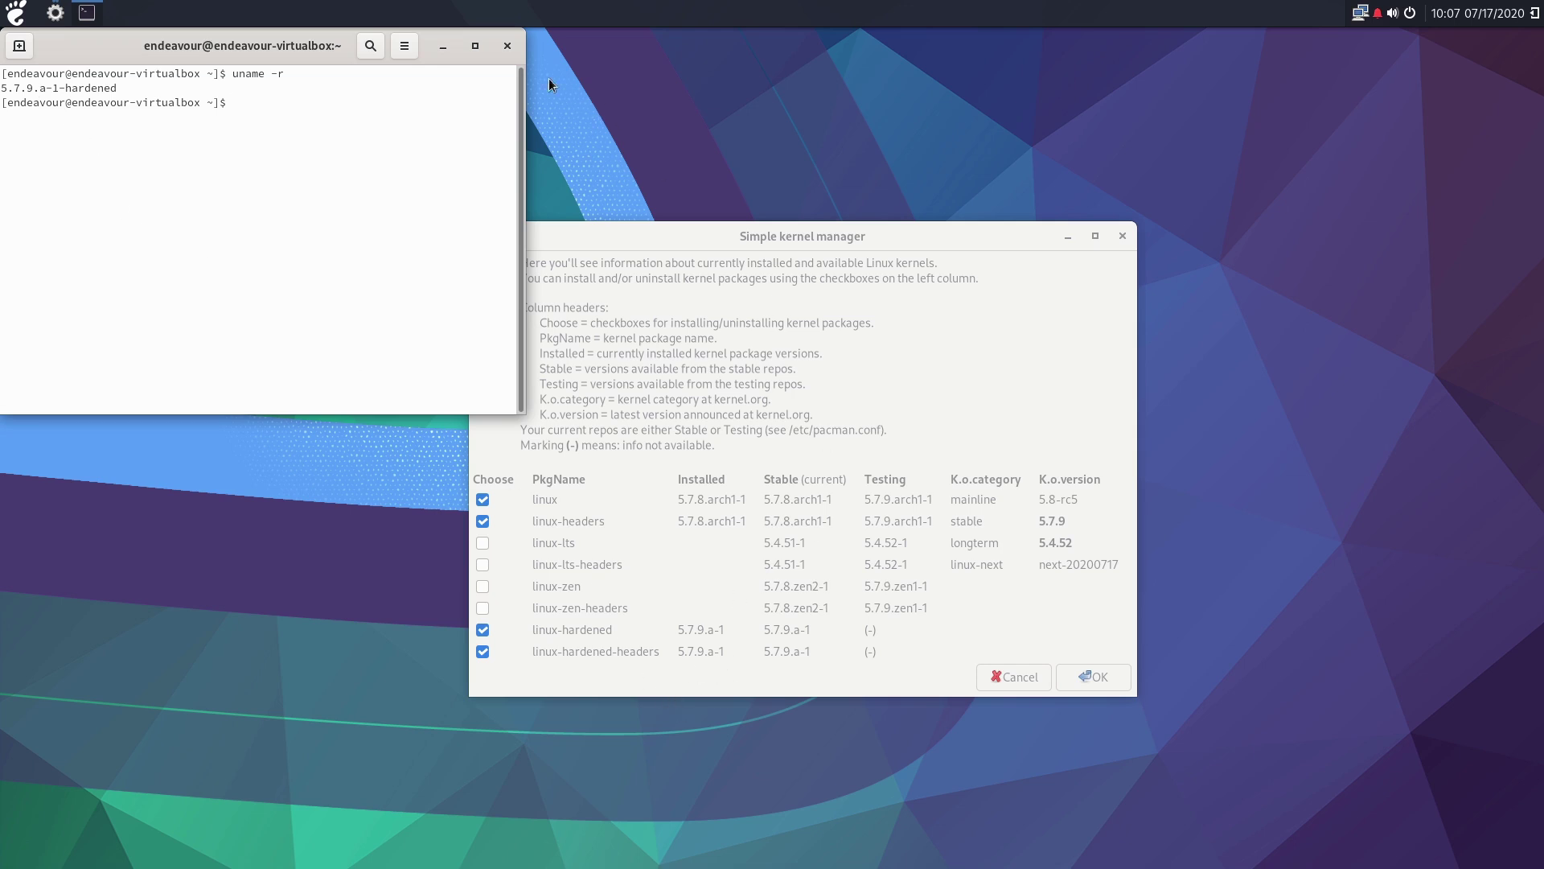
{"action": "type", "text": "exit"}
{"action": "key", "text": "Return"}
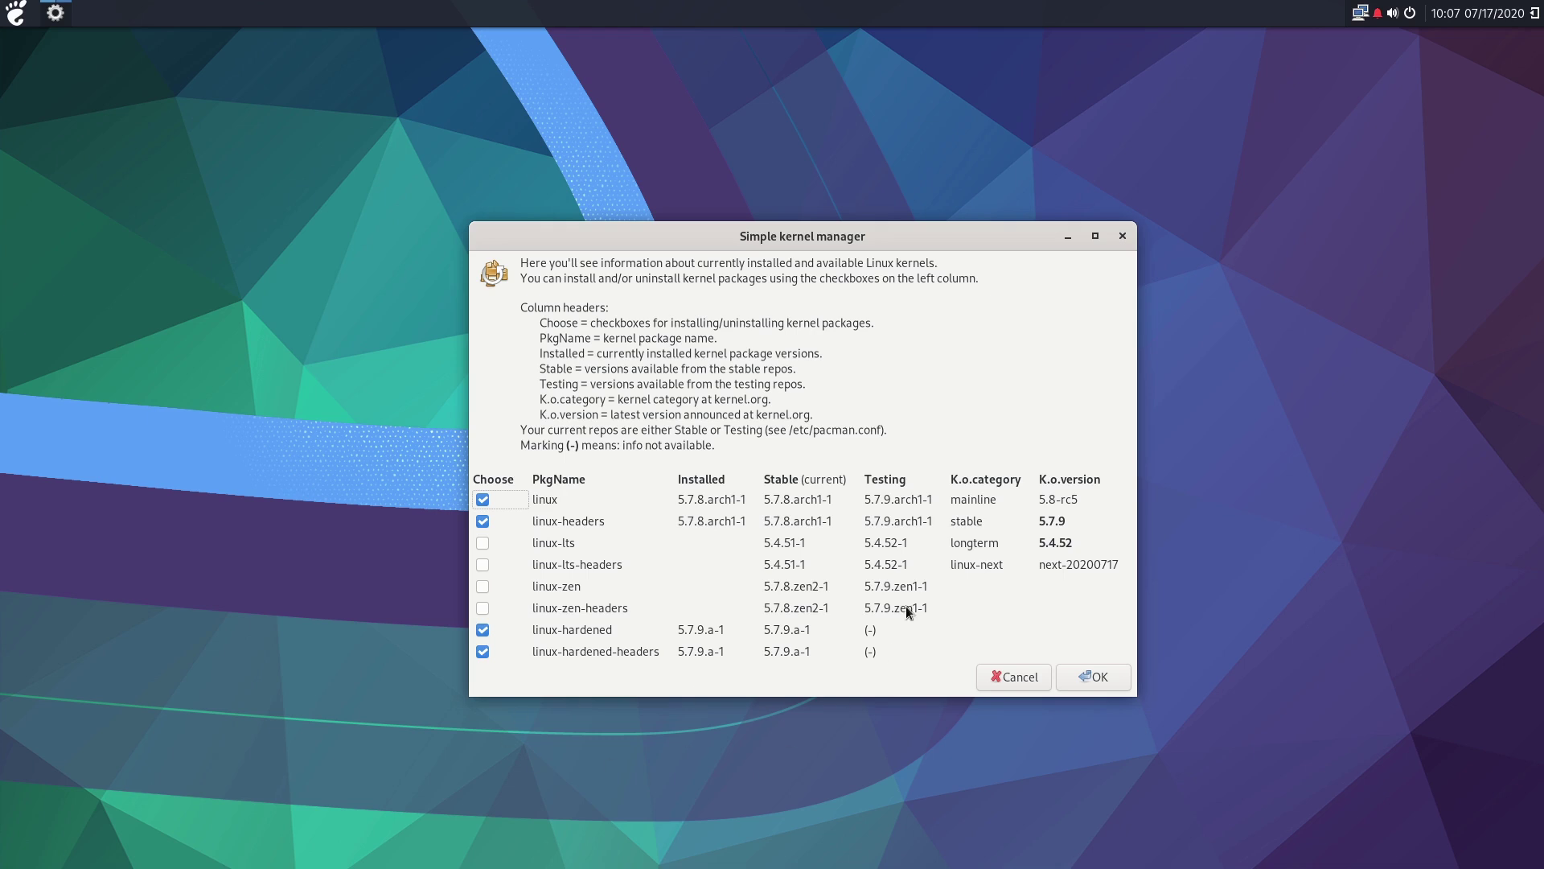
Step: Install linux-zen and linux-zen-headers through akm, entering the sudo password and confirming with y
{"action": "left_click", "coordinate": [481, 589]}
{"action": "left_click", "coordinate": [483, 609]}
{"action": "left_click", "coordinate": [1111, 680]}
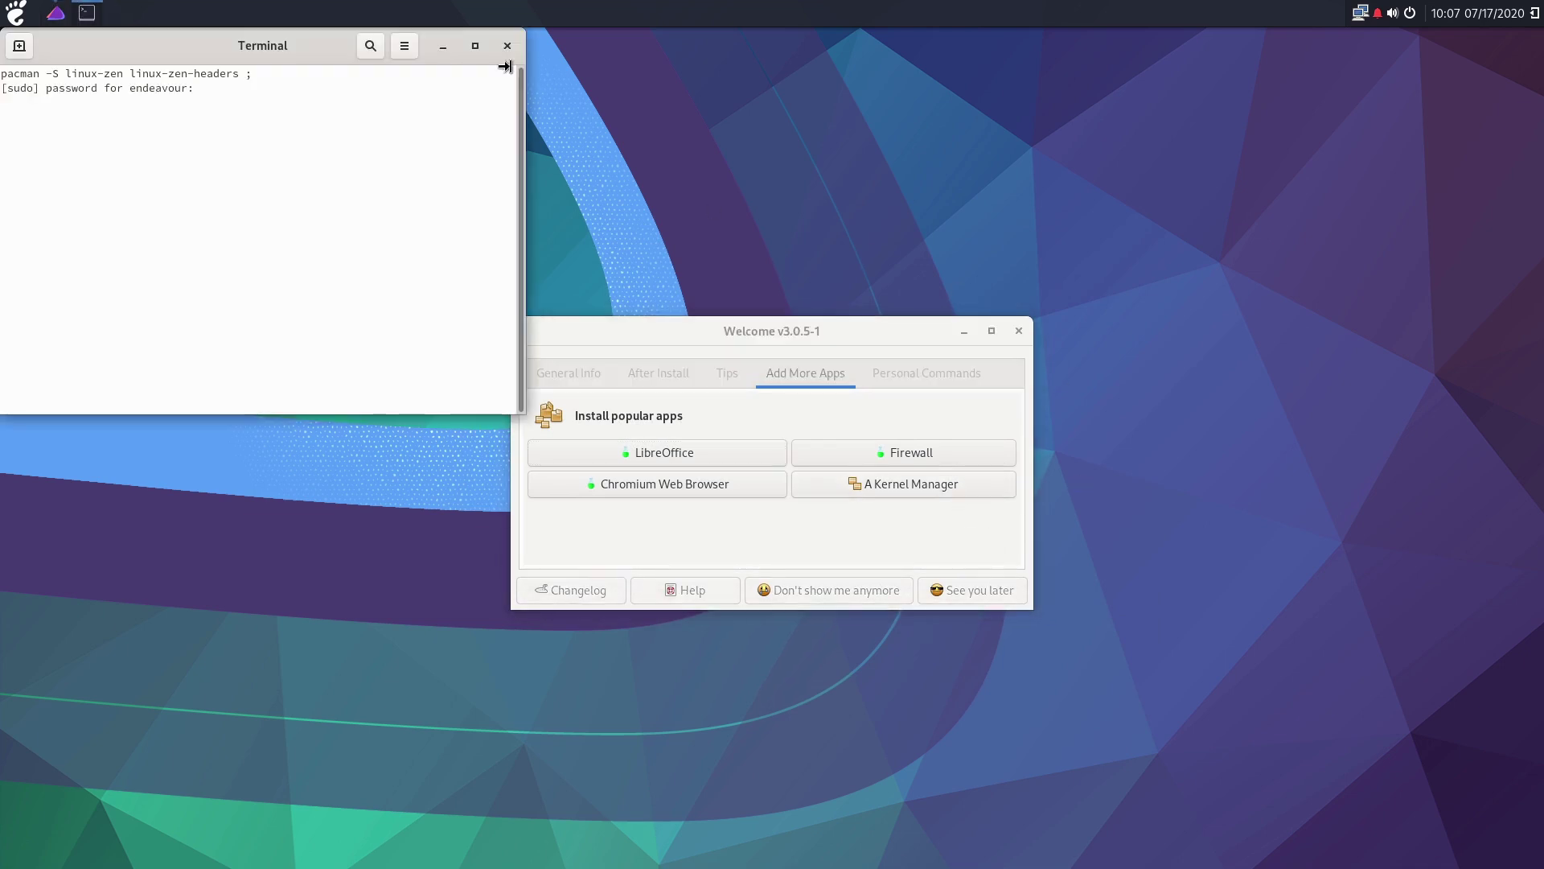
{"action": "left_click_drag", "start_coordinate": [341, 40], "coordinate": [667, 202]}
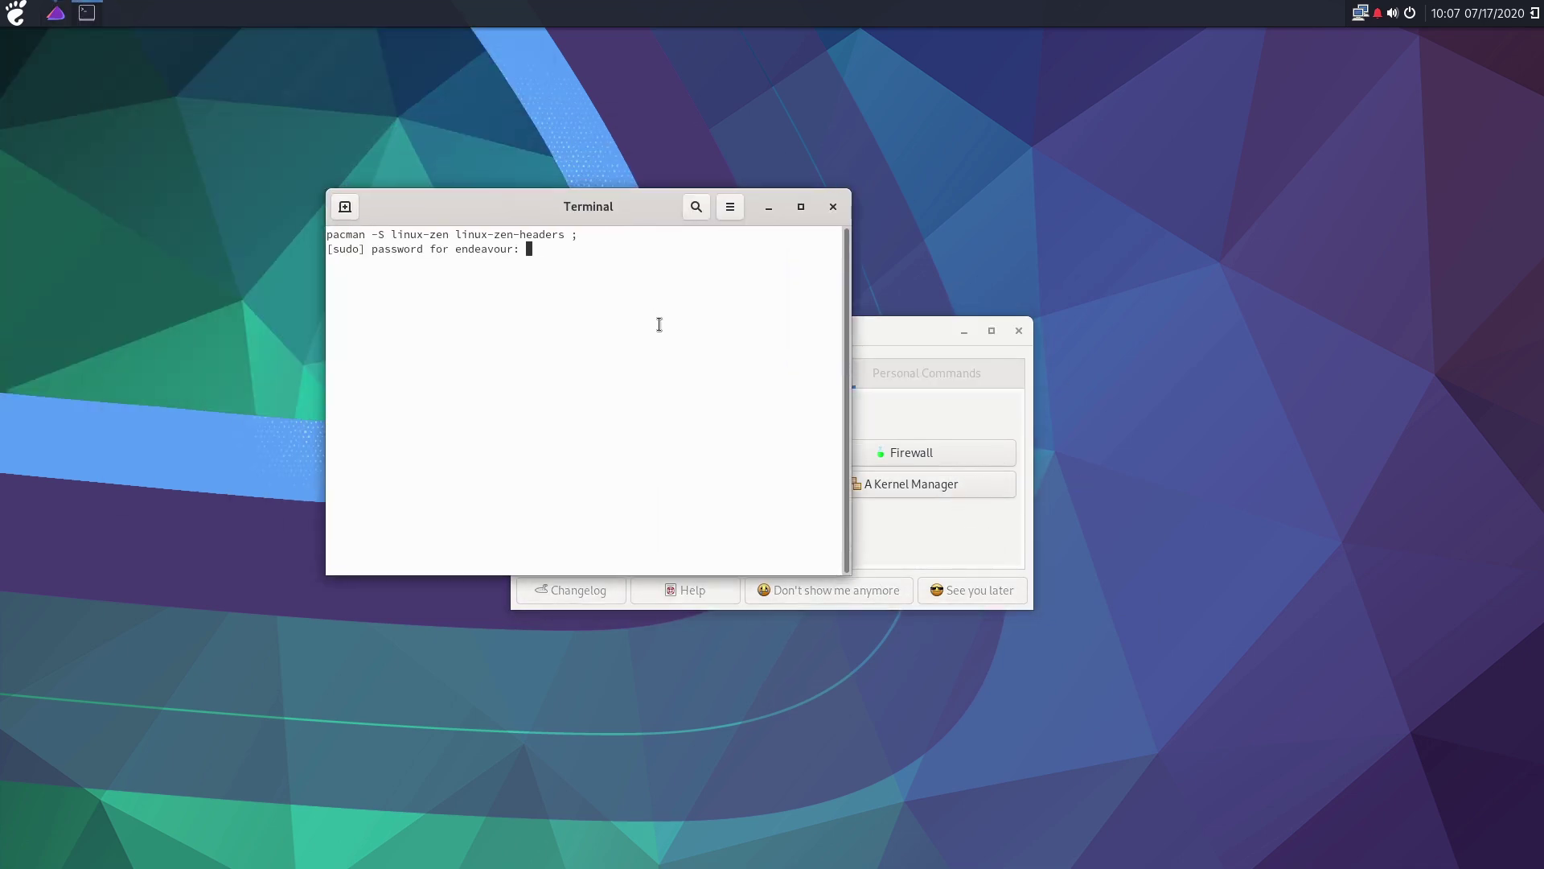
{"action": "key", "text": "Return"}
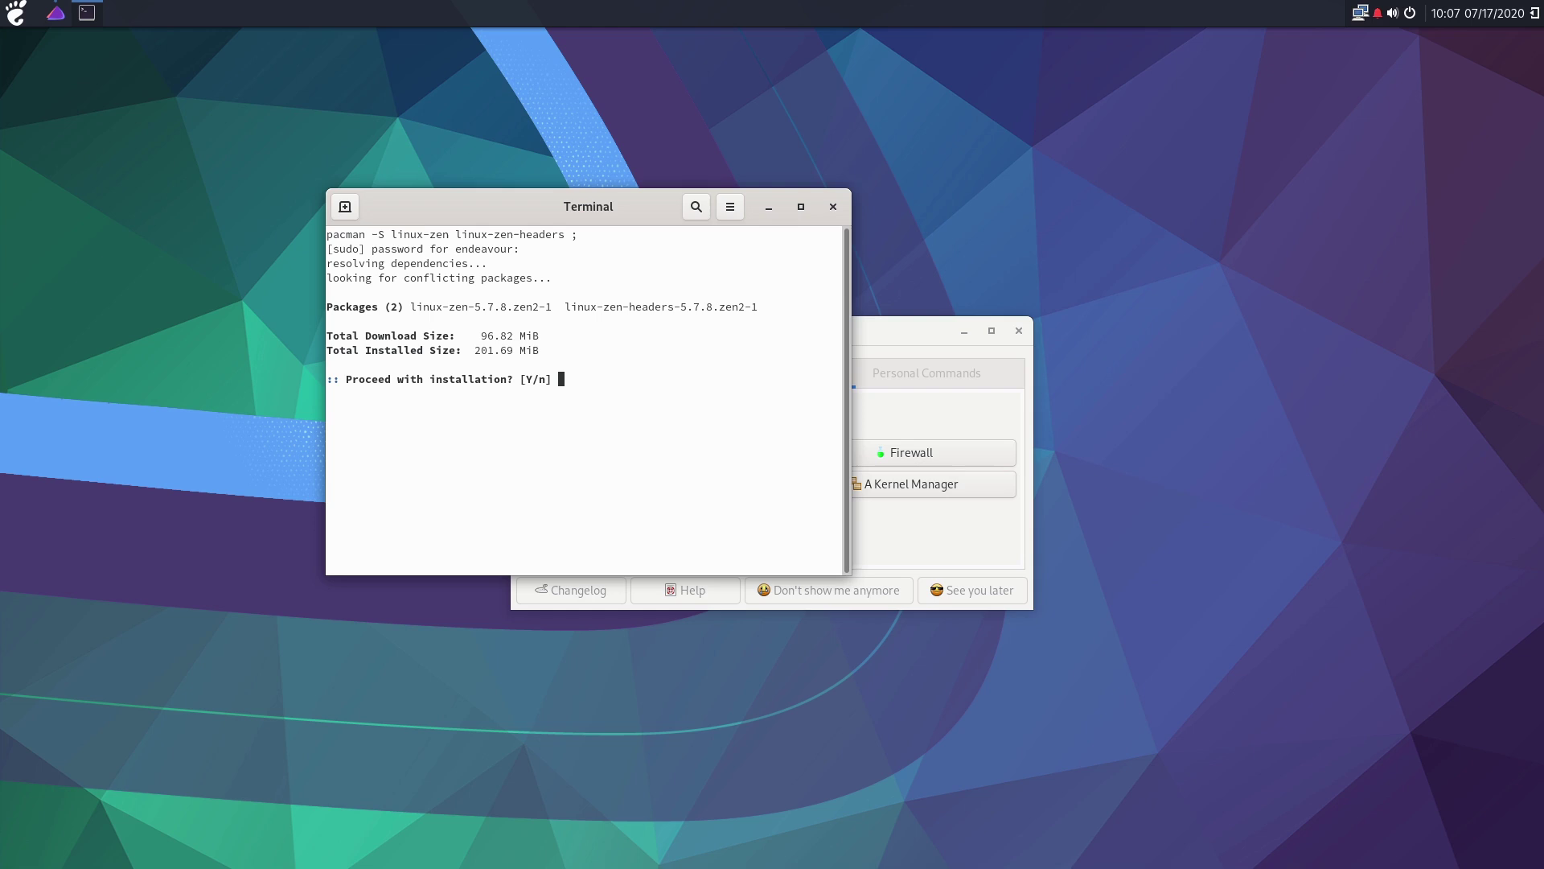
{"action": "type", "text": "y"}
{"action": "key", "text": "Return"}
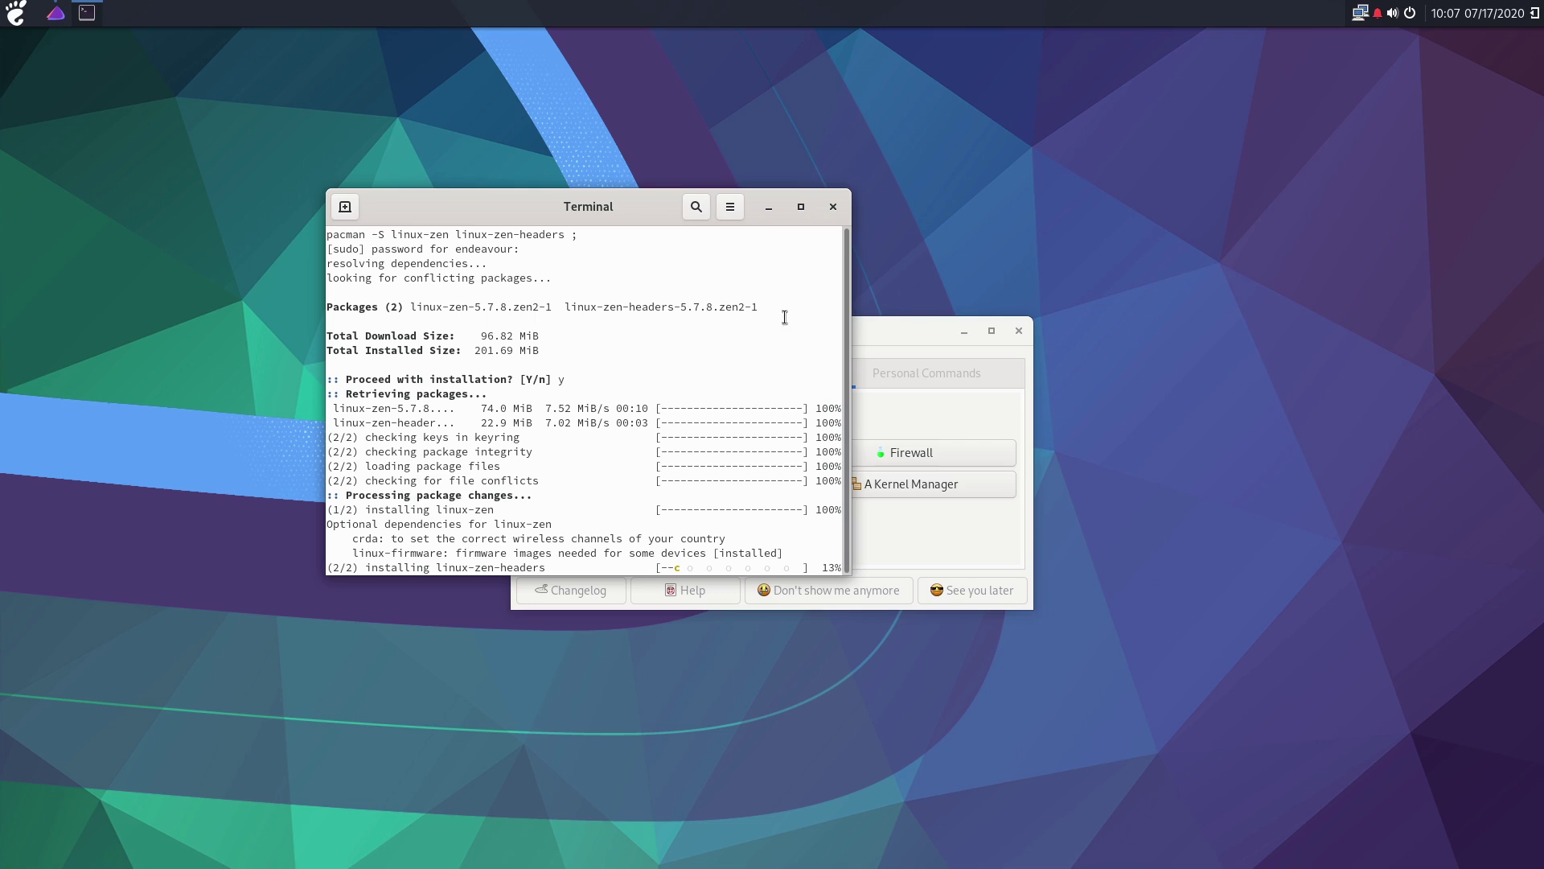
Step: Rearrange the Welcome and terminal windows while the zen initramfs images are generated
{"action": "left_click_drag", "start_coordinate": [900, 331], "coordinate": [1310, 225]}
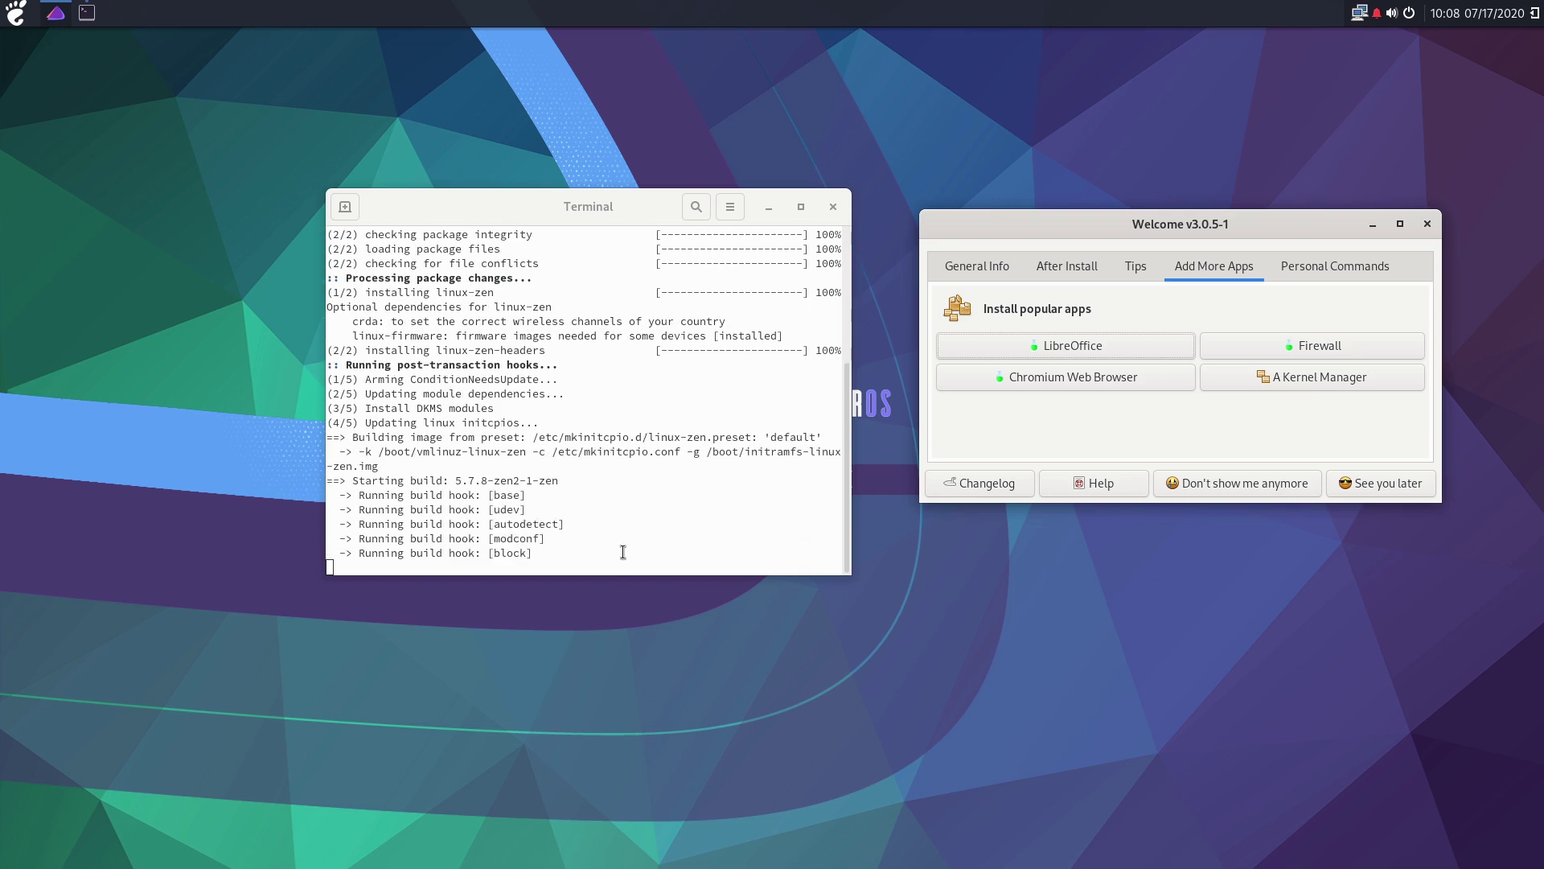
{"action": "left_click", "coordinate": [623, 552]}
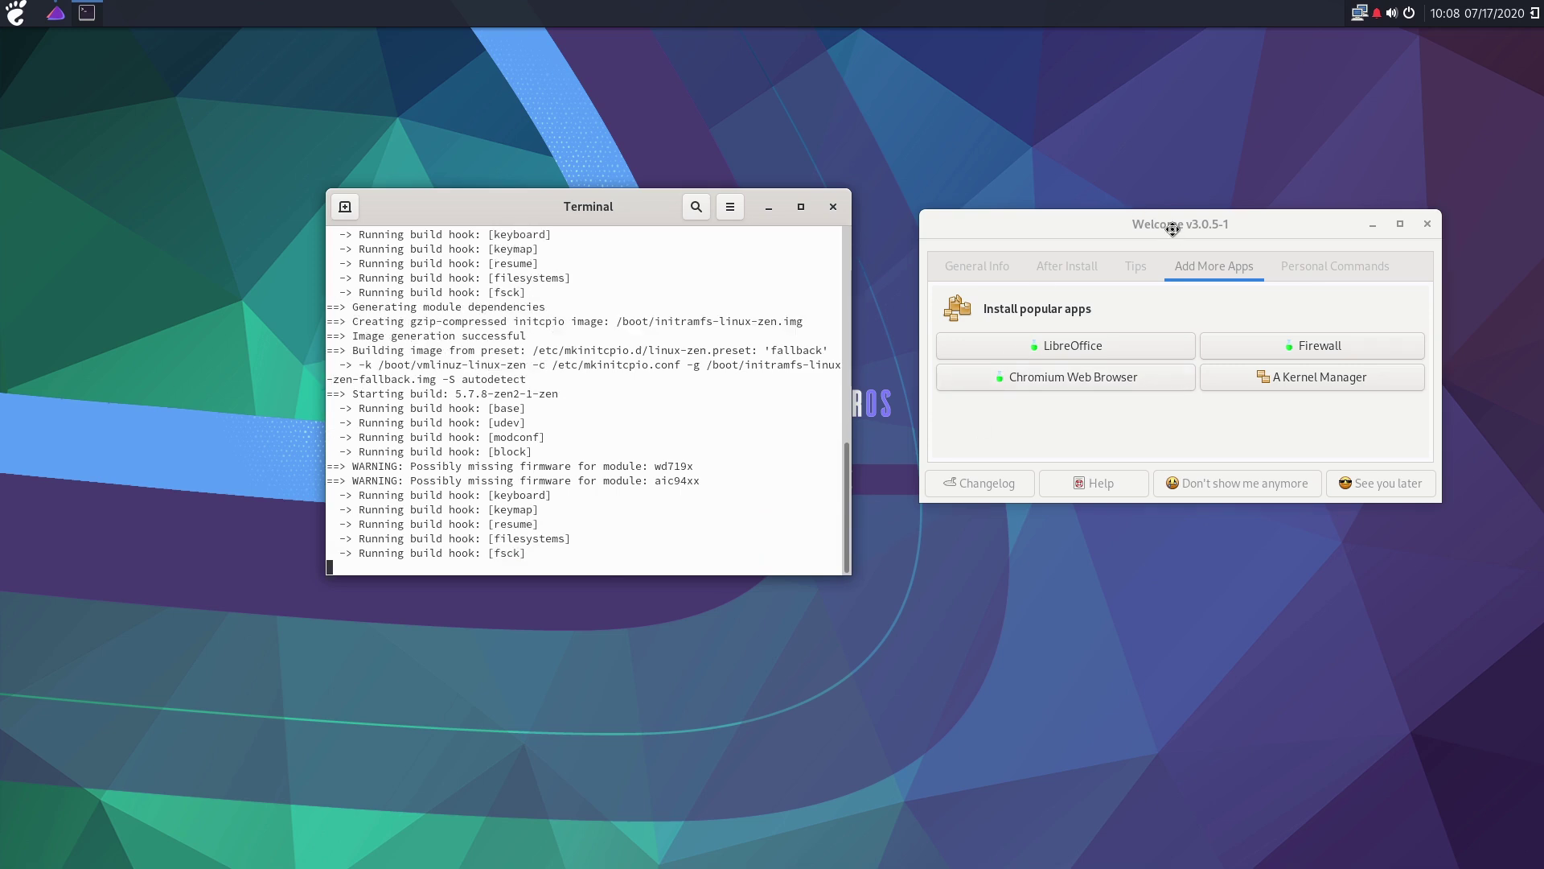
{"action": "left_click_drag", "start_coordinate": [1103, 233], "coordinate": [817, 242]}
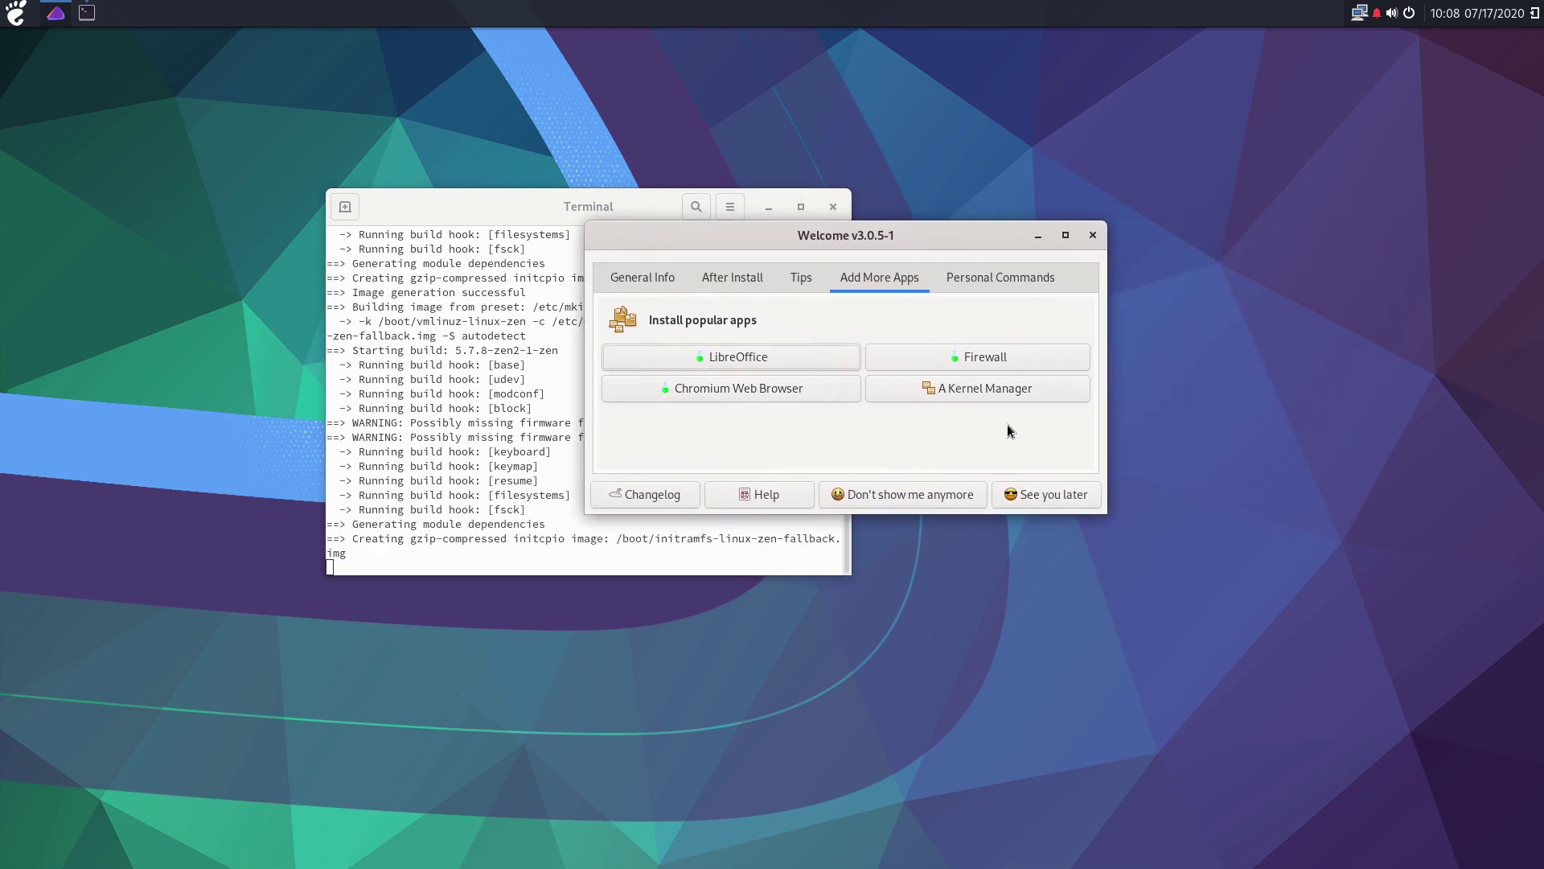
Step: Switch Welcome to its Tips section showing the useful tips
{"action": "left_click", "coordinate": [806, 284]}
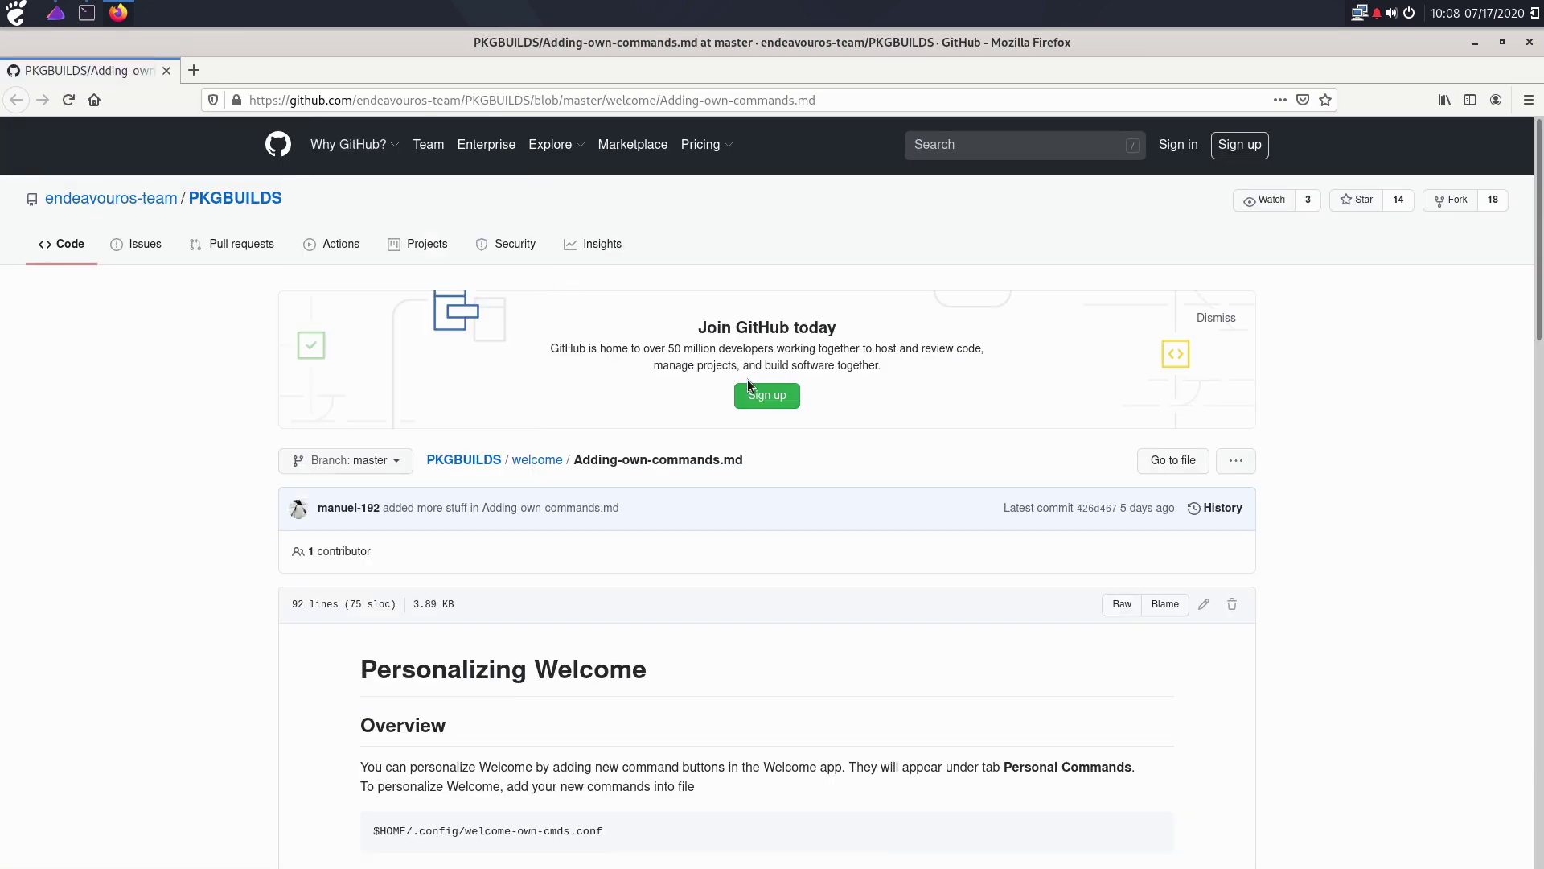
Step: Read the Adding-own-commands.md guide, highlighting the welcome-own-cmds.conf path and sample commands, down to Example
{"action": "scroll", "coordinate": [701, 384], "scroll_direction": "down", "scroll_amount": 5}
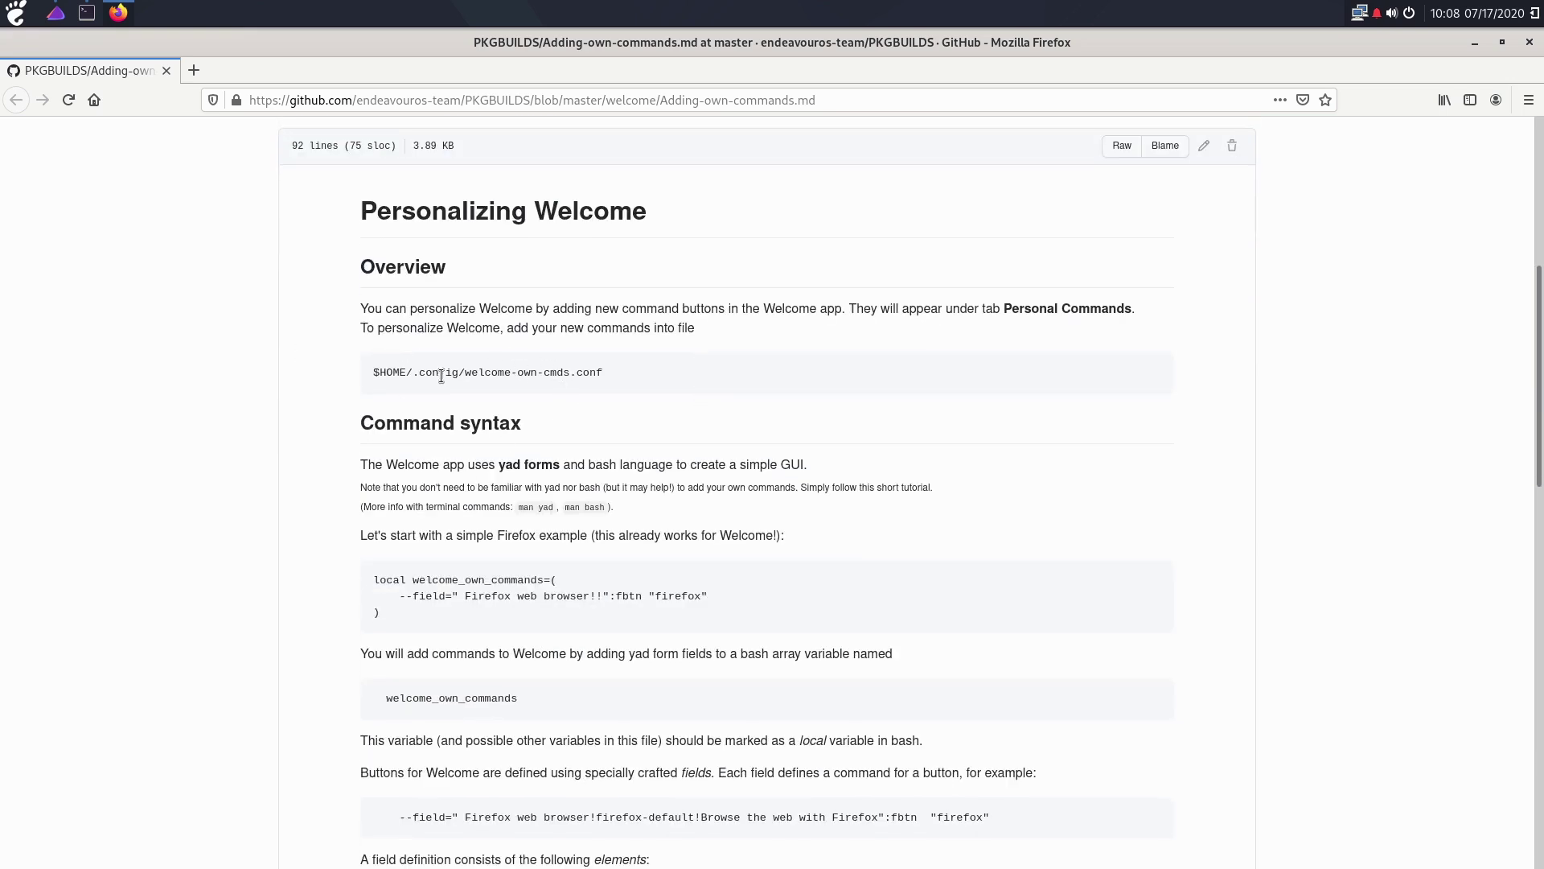
{"action": "left_click_drag", "start_coordinate": [412, 373], "coordinate": [465, 378]}
{"action": "left_click", "coordinate": [608, 372]}
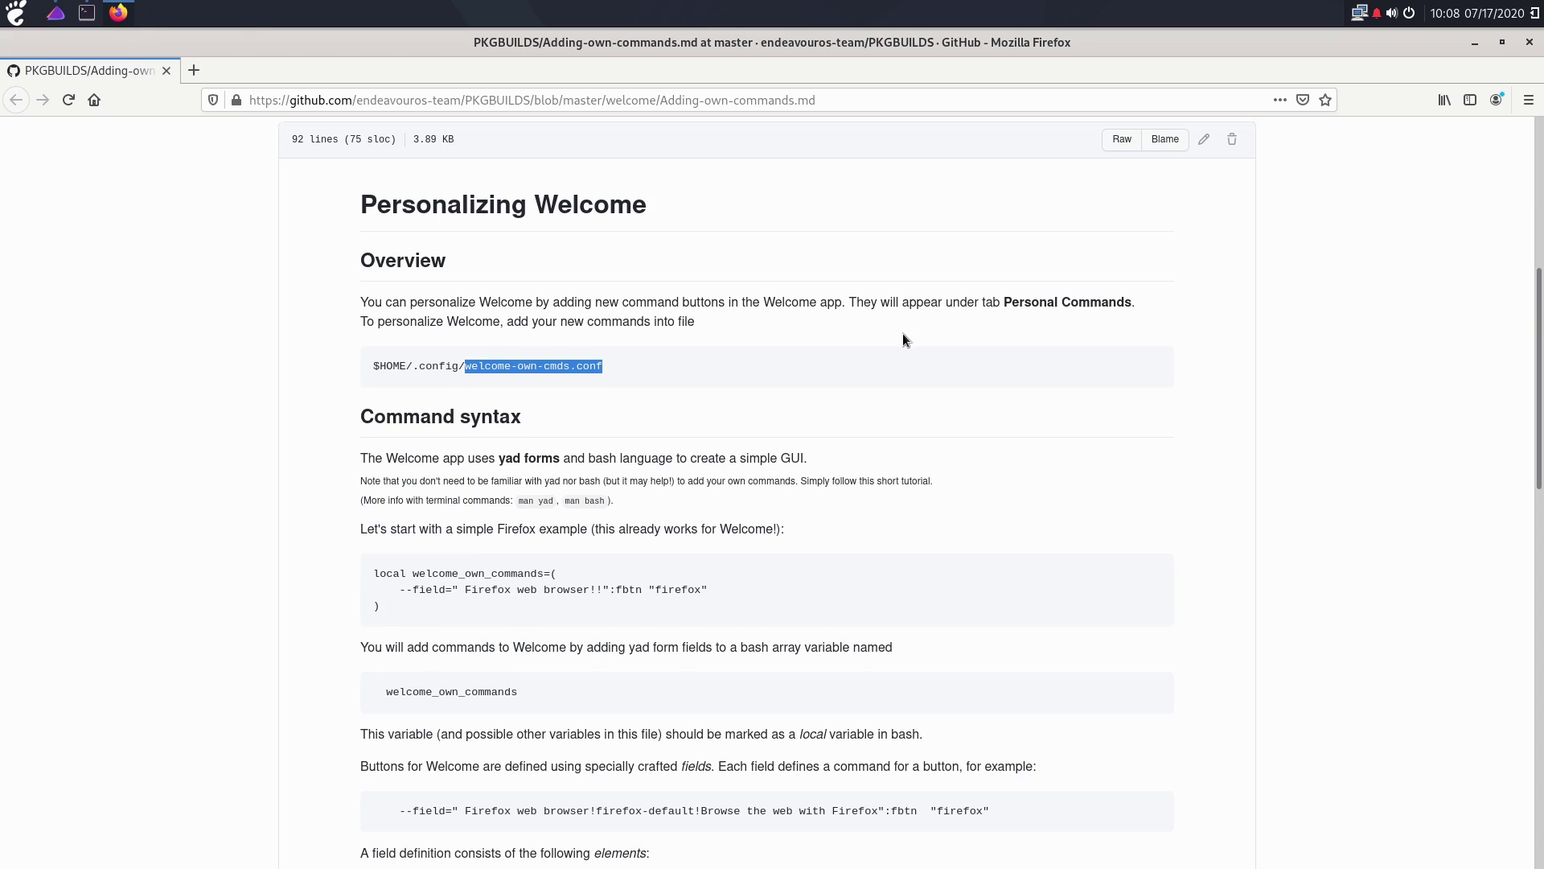
{"action": "scroll", "coordinate": [897, 333], "scroll_direction": "down", "scroll_amount": 2}
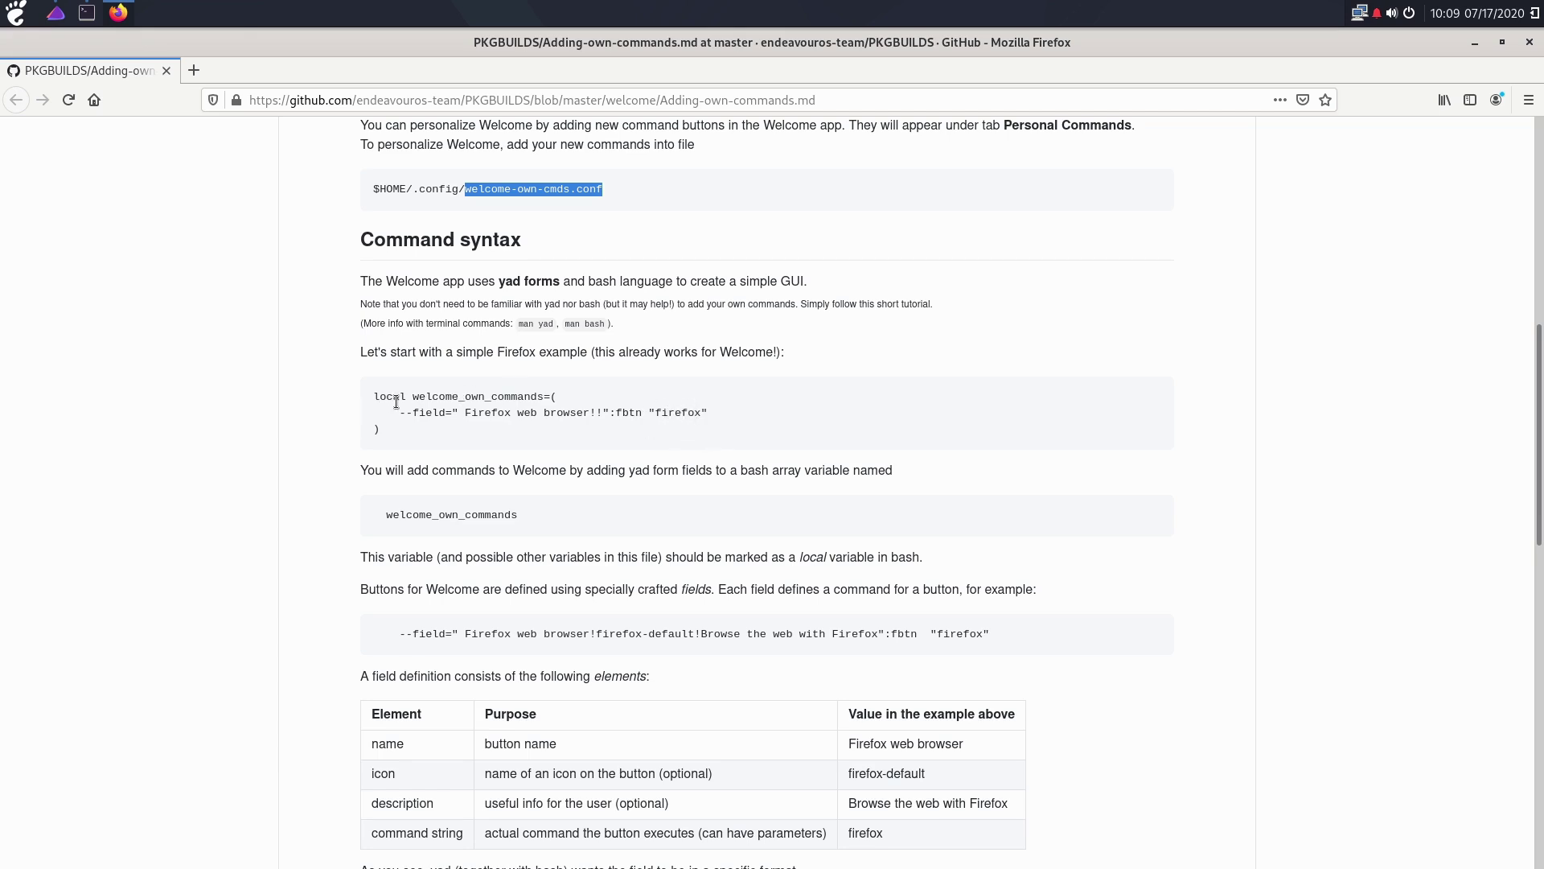
{"action": "left_click_drag", "start_coordinate": [393, 396], "coordinate": [735, 415]}
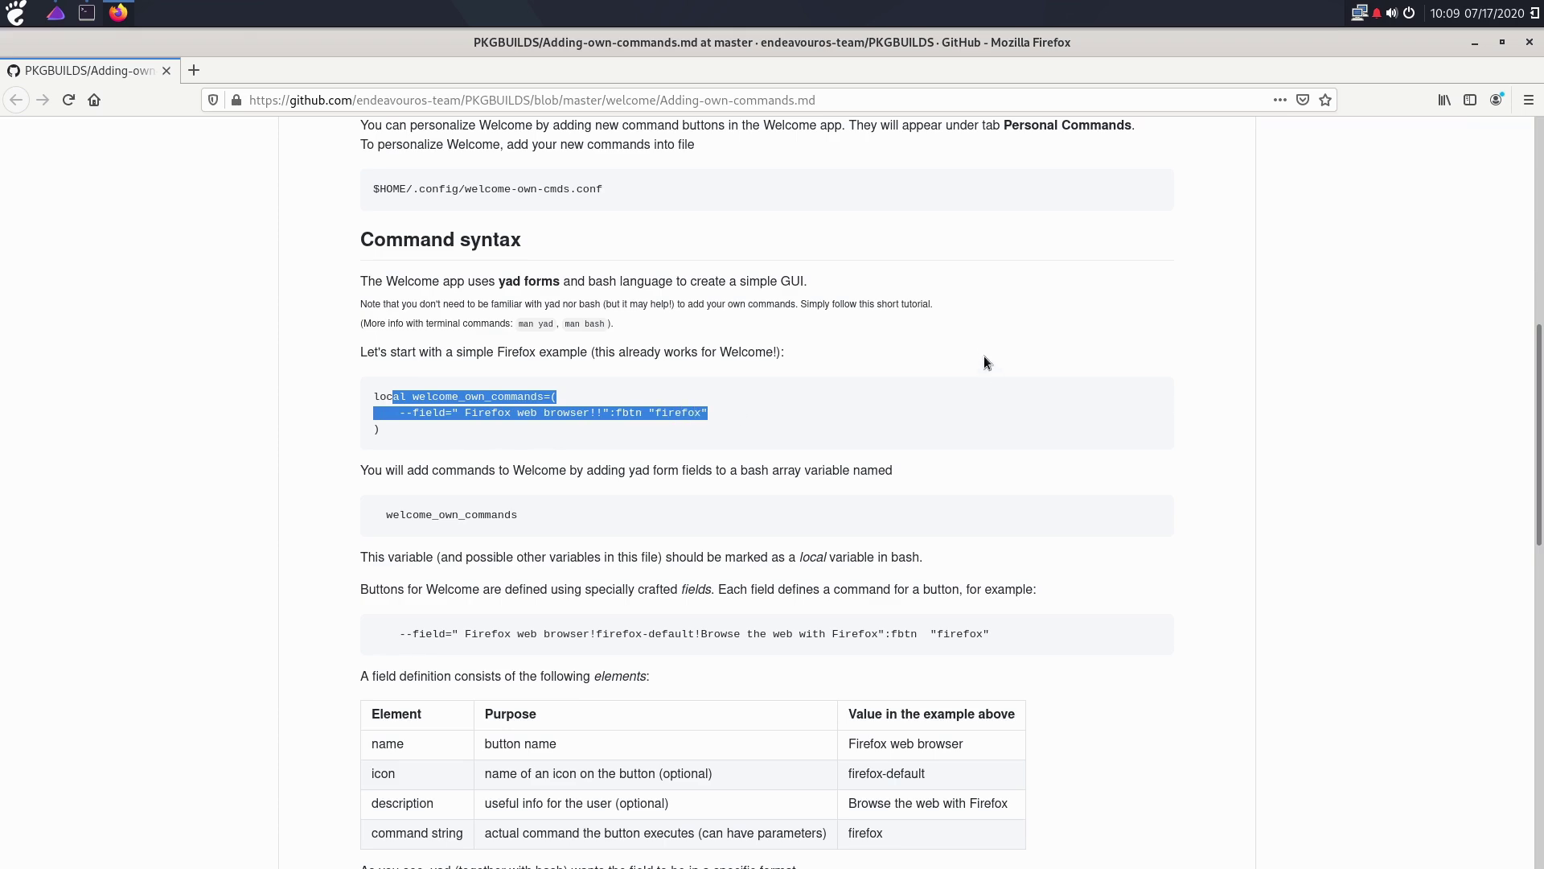
{"action": "scroll", "coordinate": [965, 330], "scroll_direction": "down", "scroll_amount": 7}
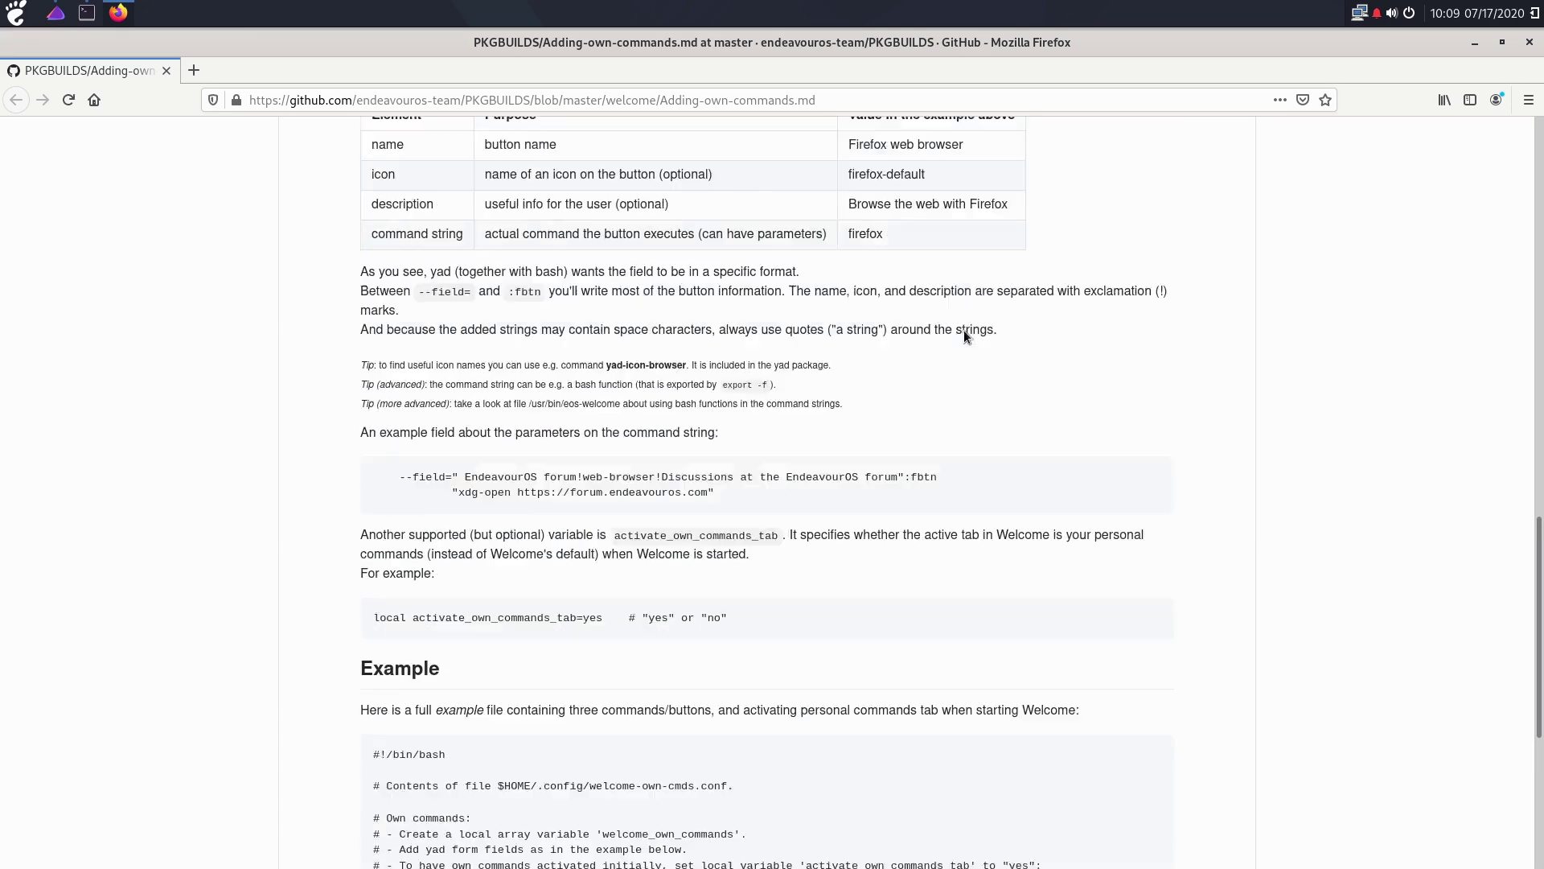
{"action": "scroll", "coordinate": [964, 330], "scroll_direction": "down", "scroll_amount": 2}
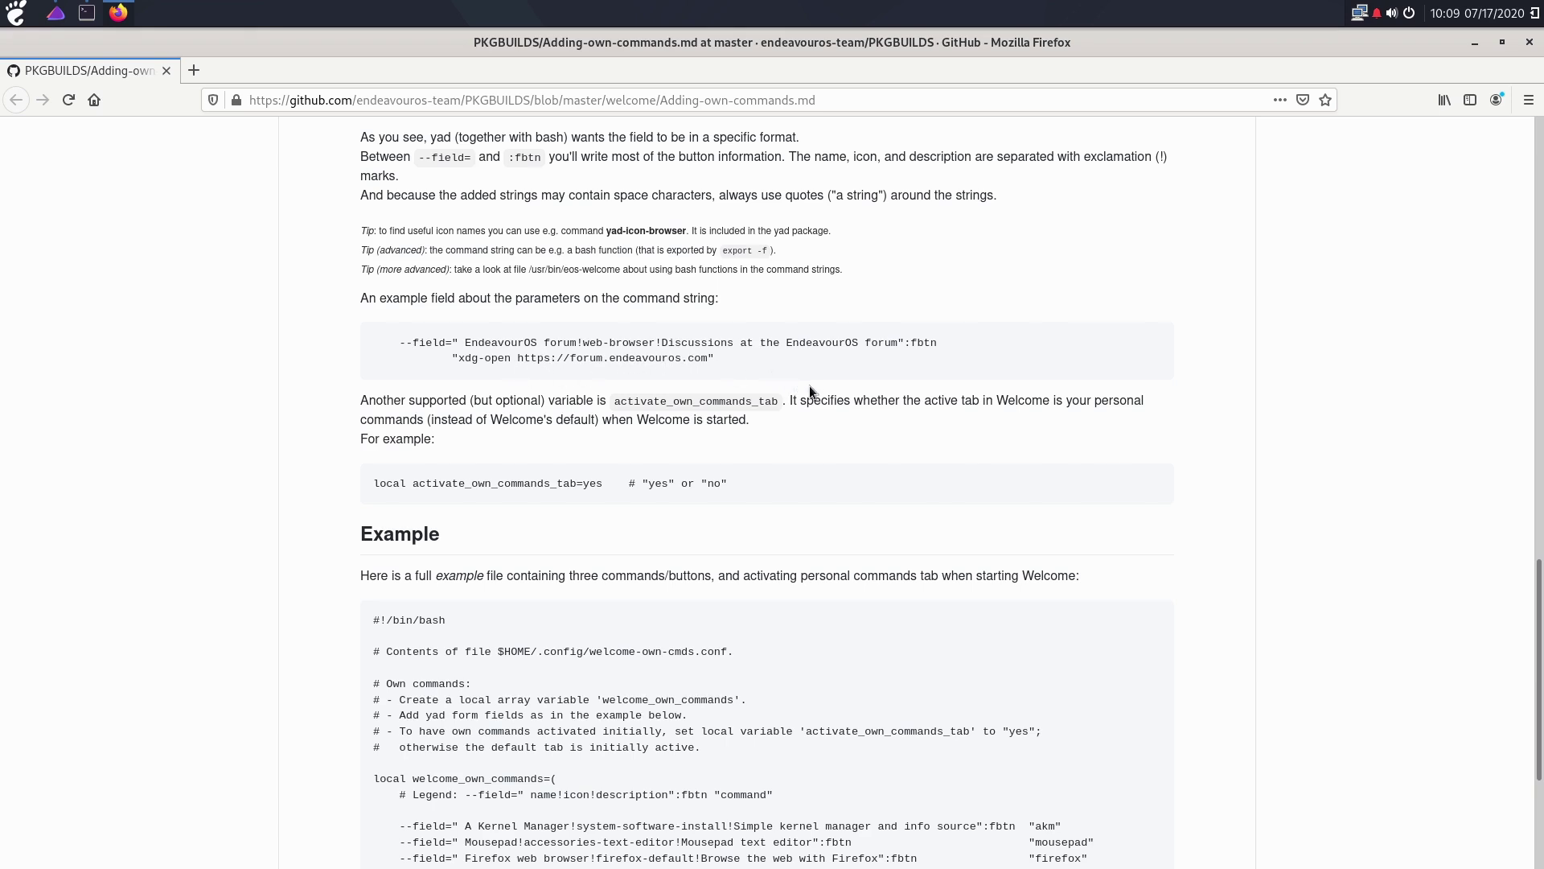
{"action": "scroll", "coordinate": [809, 388], "scroll_direction": "down", "scroll_amount": 3}
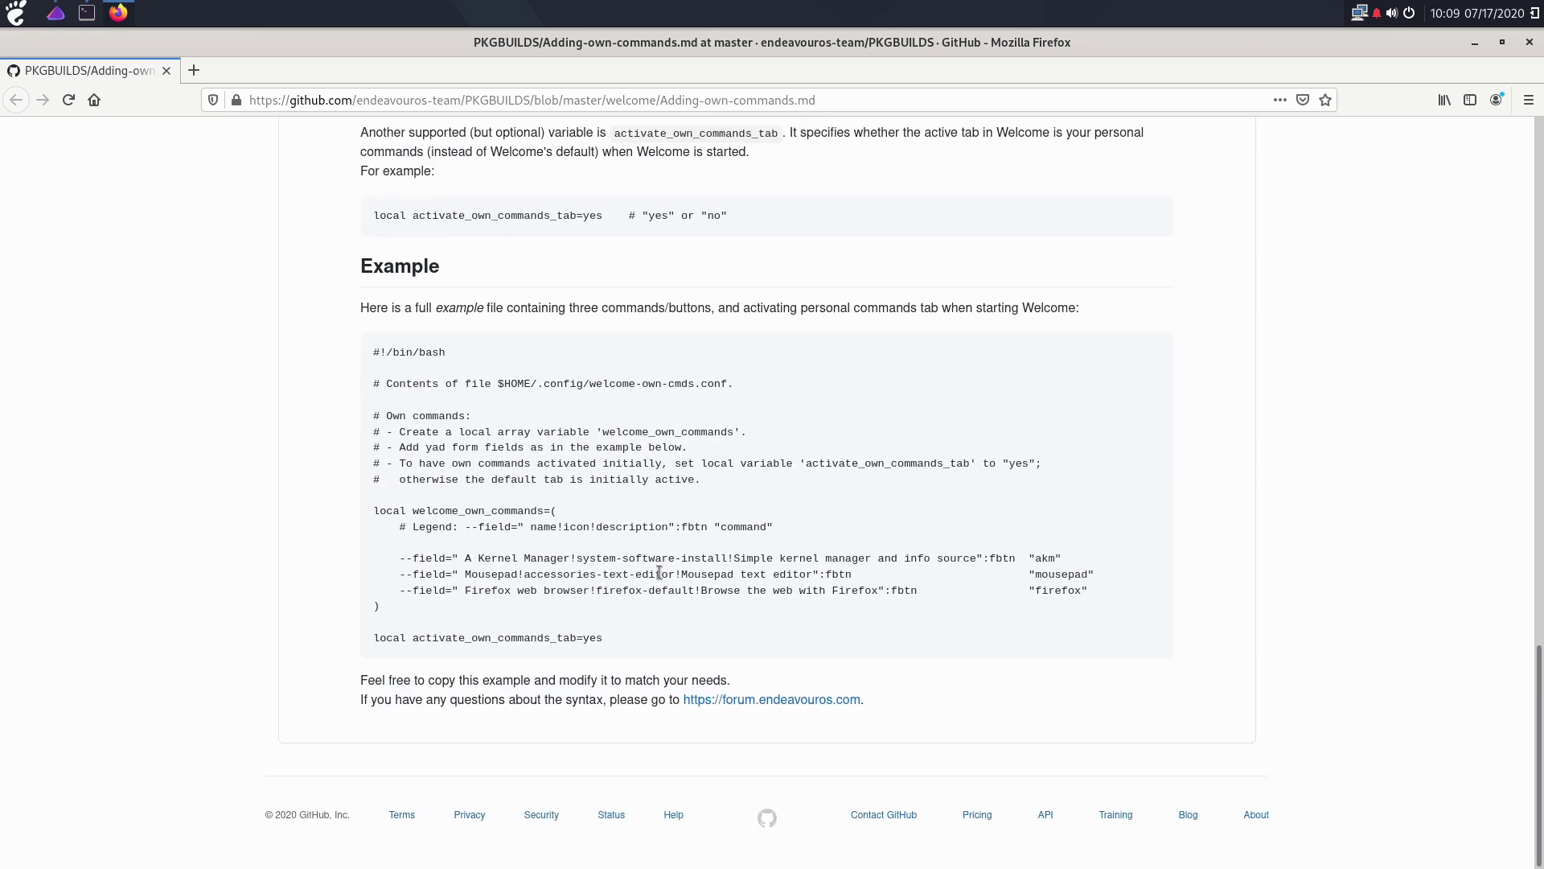
{"action": "left_click_drag", "start_coordinate": [444, 575], "coordinate": [858, 575]}
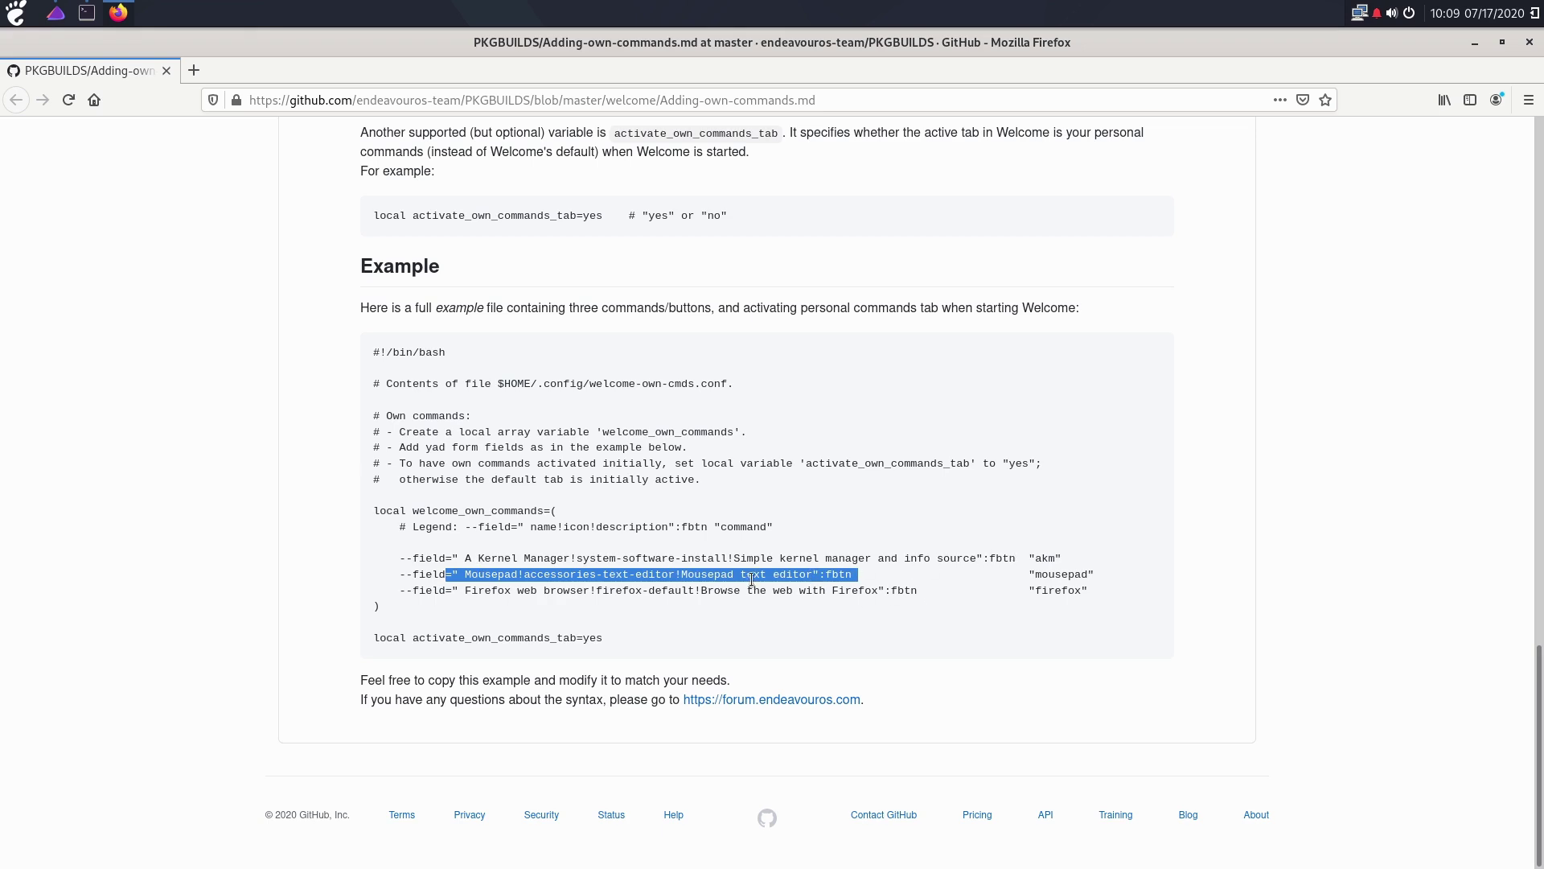
{"action": "left_click", "coordinate": [597, 599]}
{"action": "left_click_drag", "start_coordinate": [597, 599], "coordinate": [435, 584]}
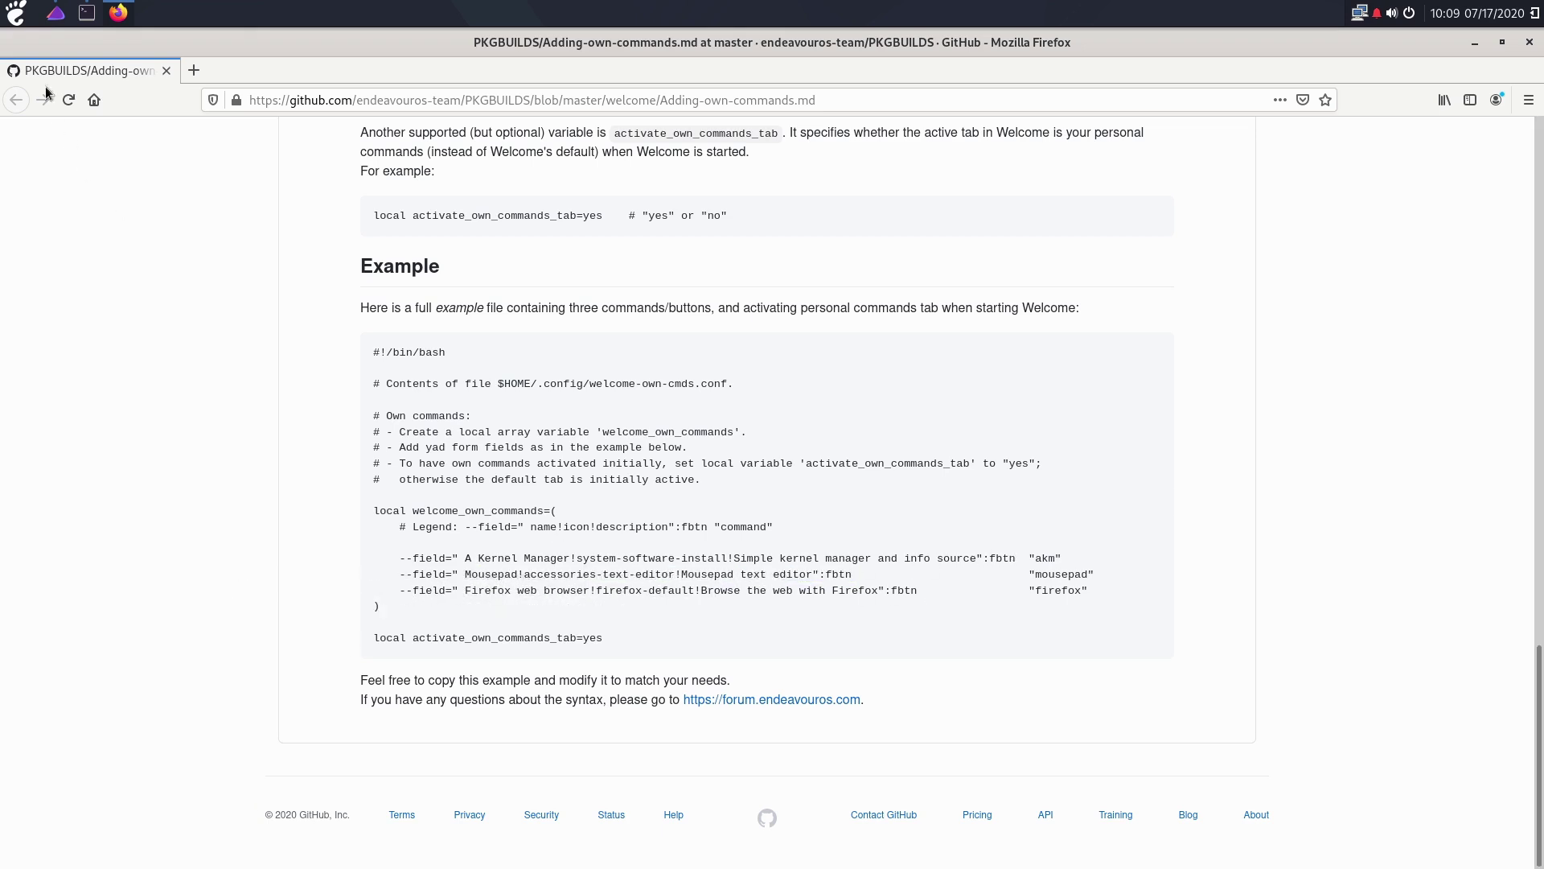
{"action": "left_click", "coordinate": [8, 11]}
{"action": "type", "text": "mou"}
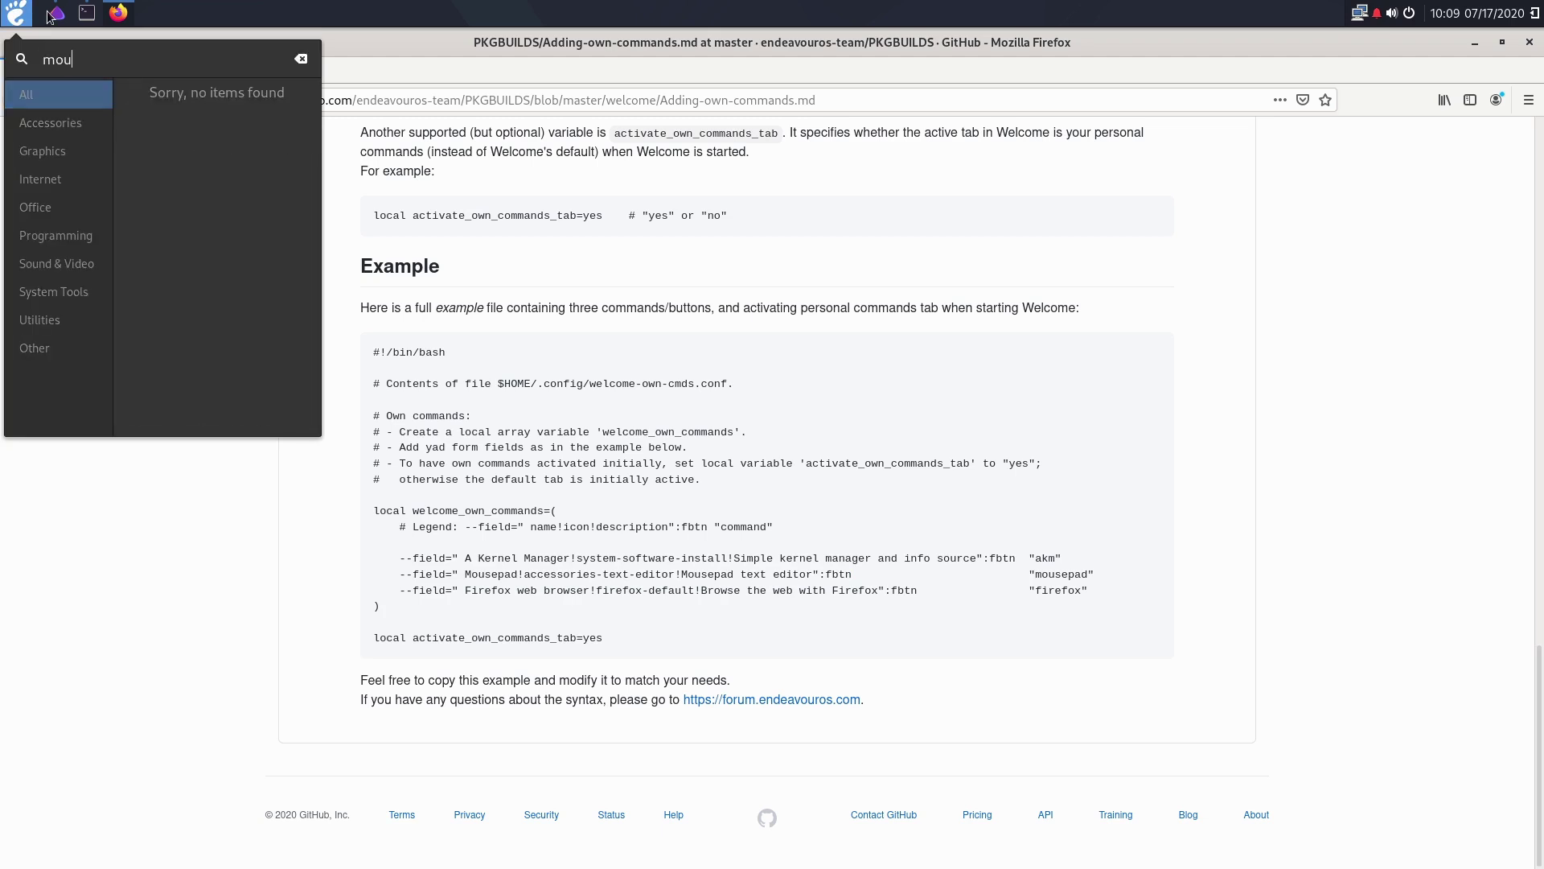
{"action": "left_click", "coordinate": [410, 567]}
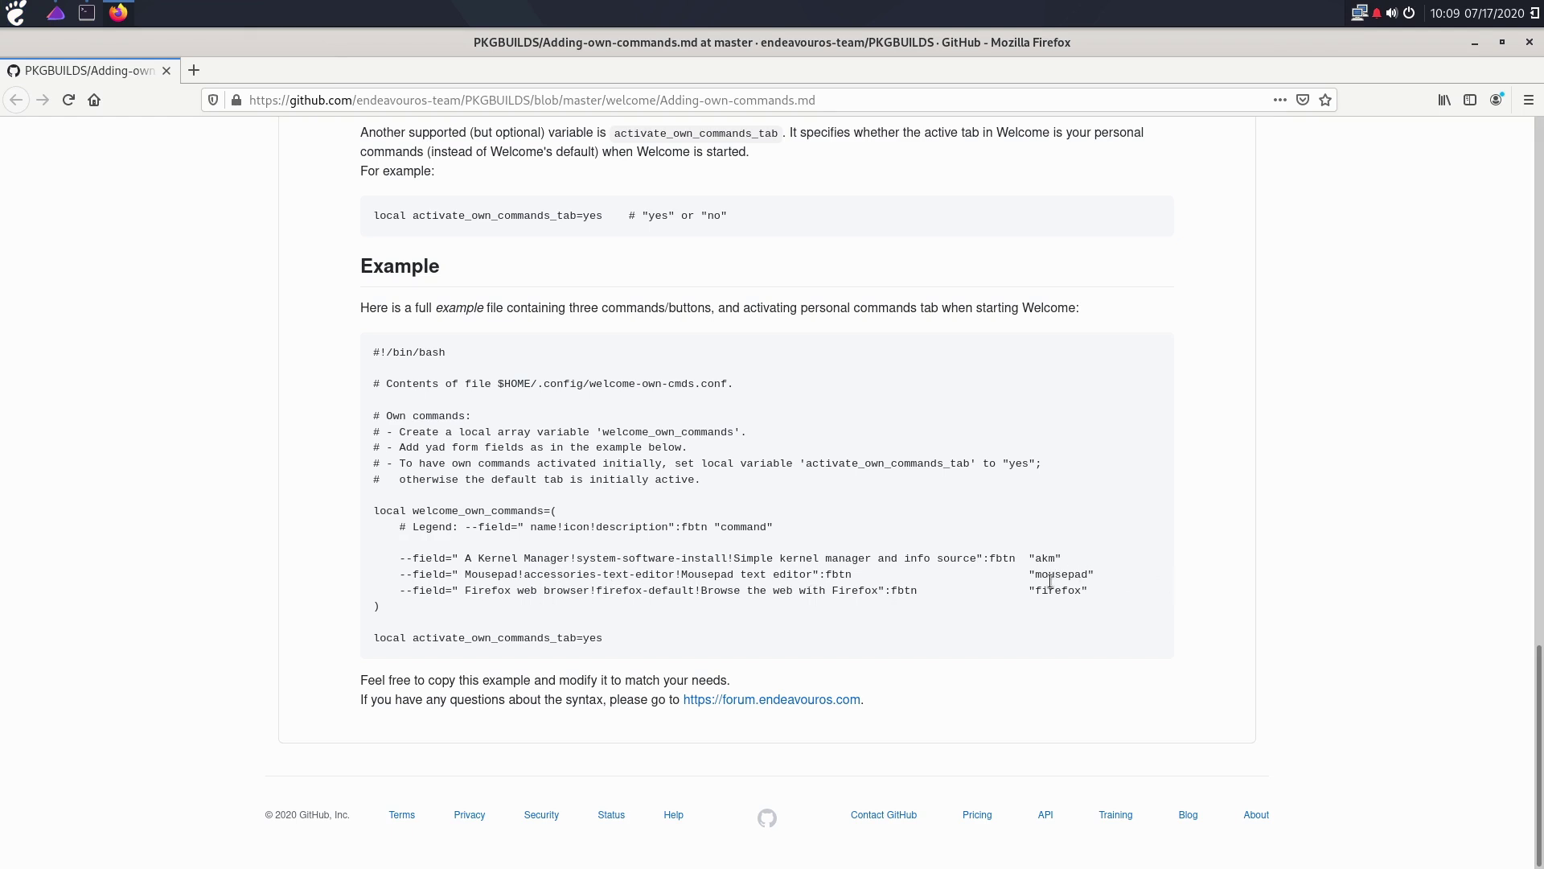
{"action": "left_click_drag", "start_coordinate": [1042, 575], "coordinate": [1090, 574]}
{"action": "left_click", "coordinate": [1530, 41]}
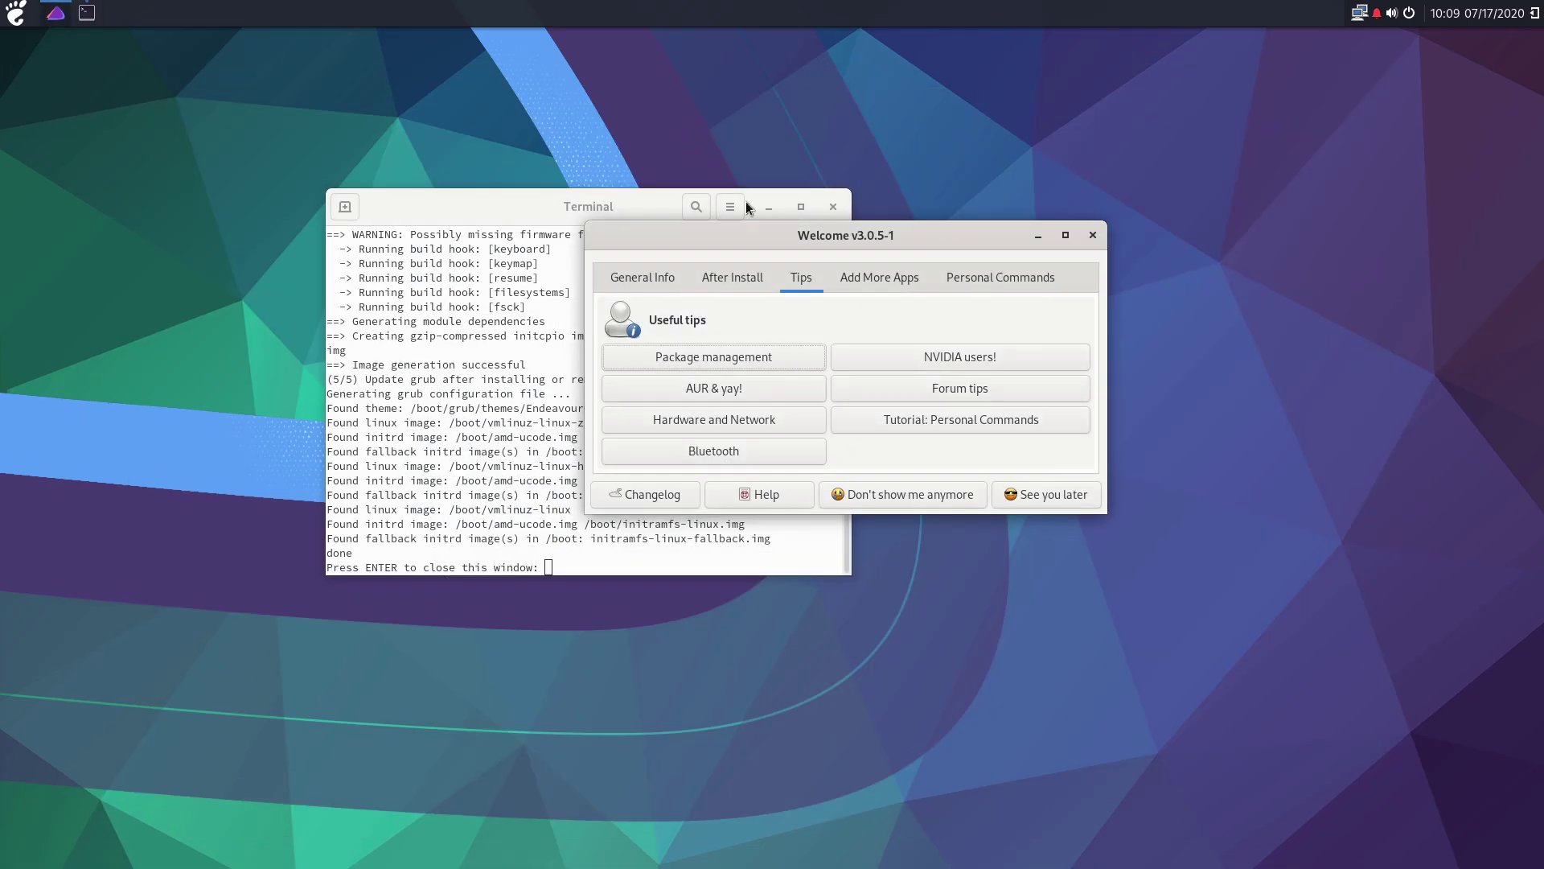
Step: Test the Text Editor, Firefox and A Kernel Manager personal commands, closing each window afterwards
{"action": "left_click", "coordinate": [1008, 278]}
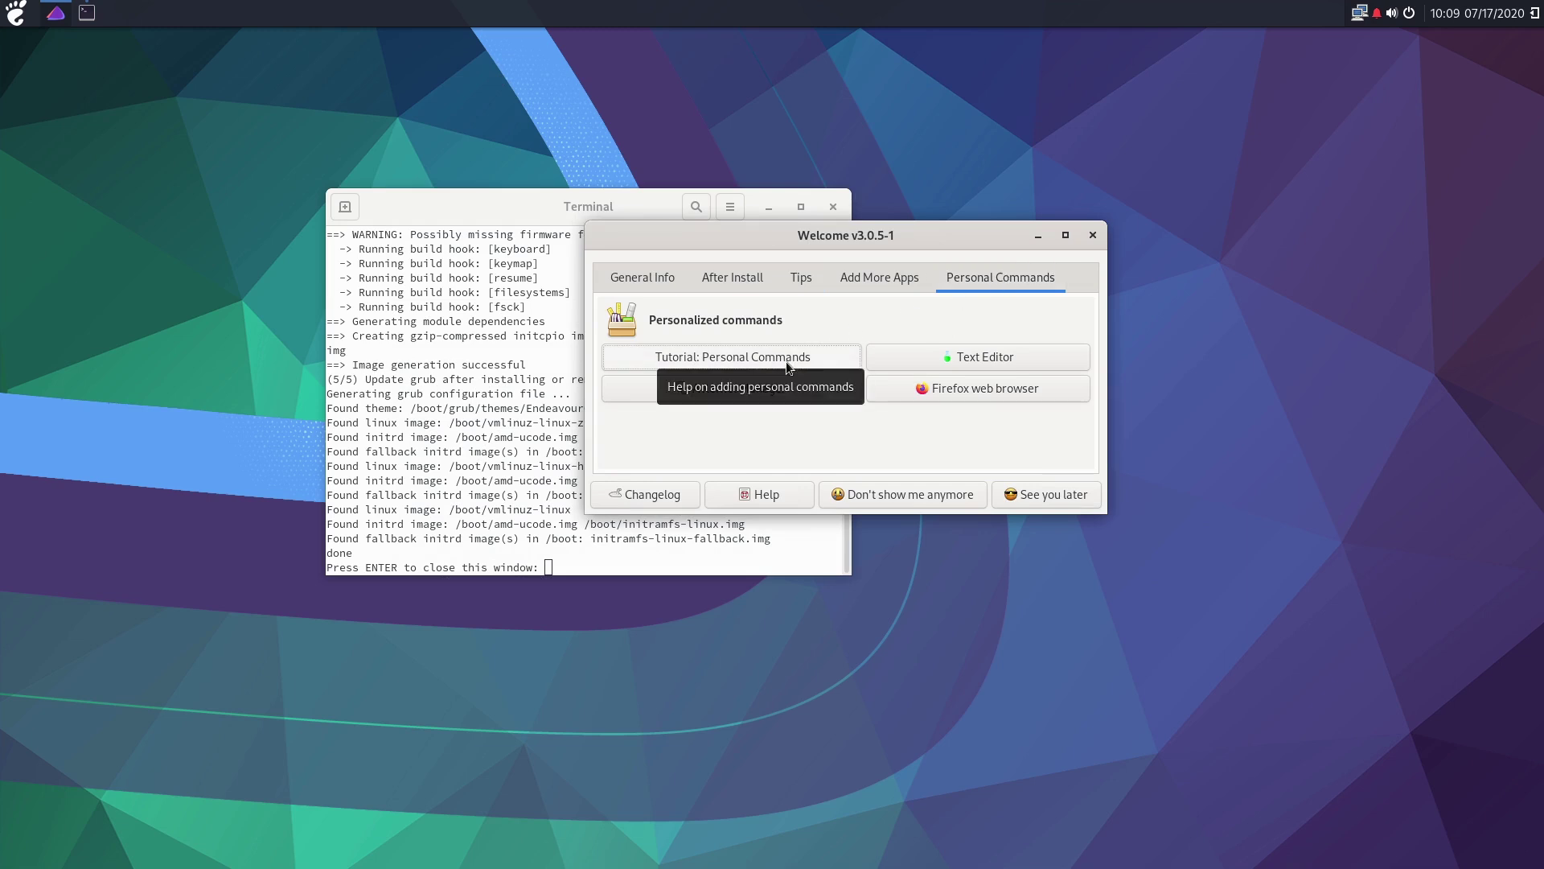
{"action": "left_click", "coordinate": [992, 356]}
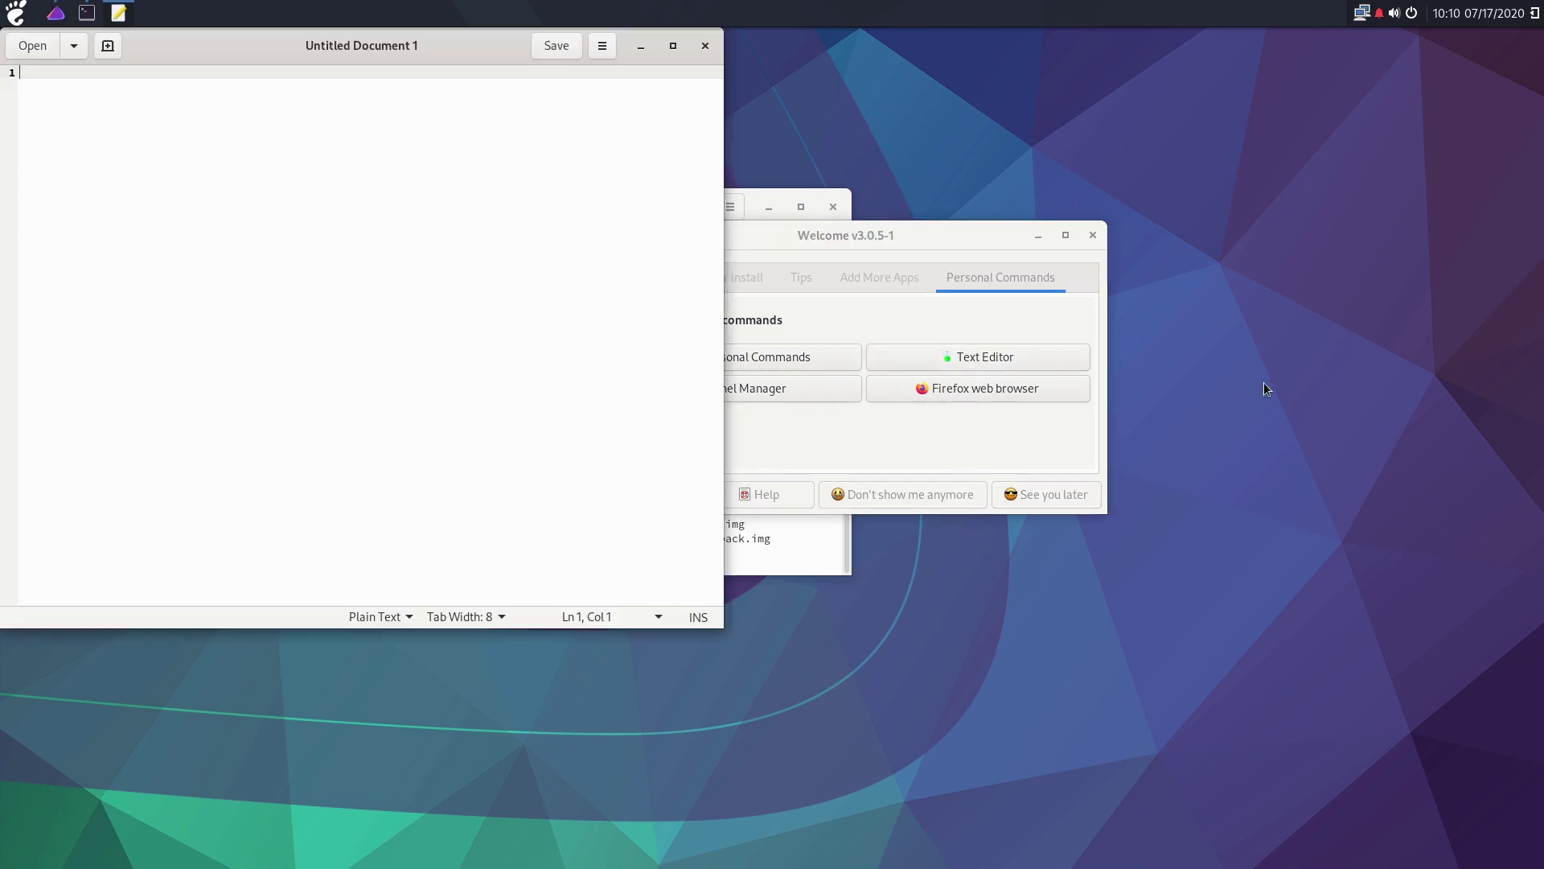
{"action": "left_click", "coordinate": [708, 48]}
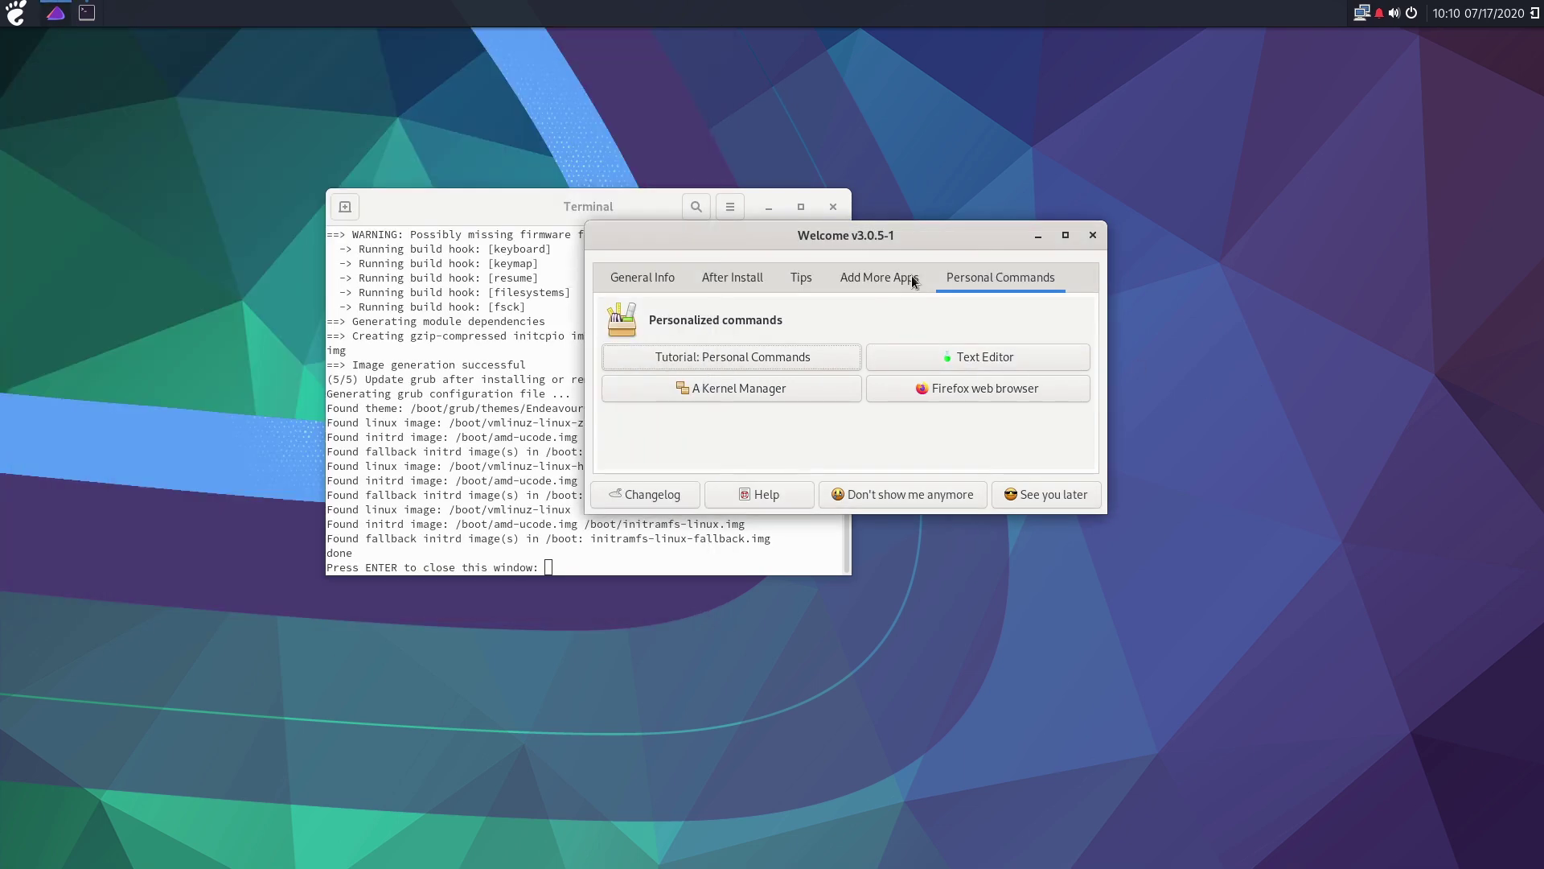
{"action": "left_click", "coordinate": [978, 388]}
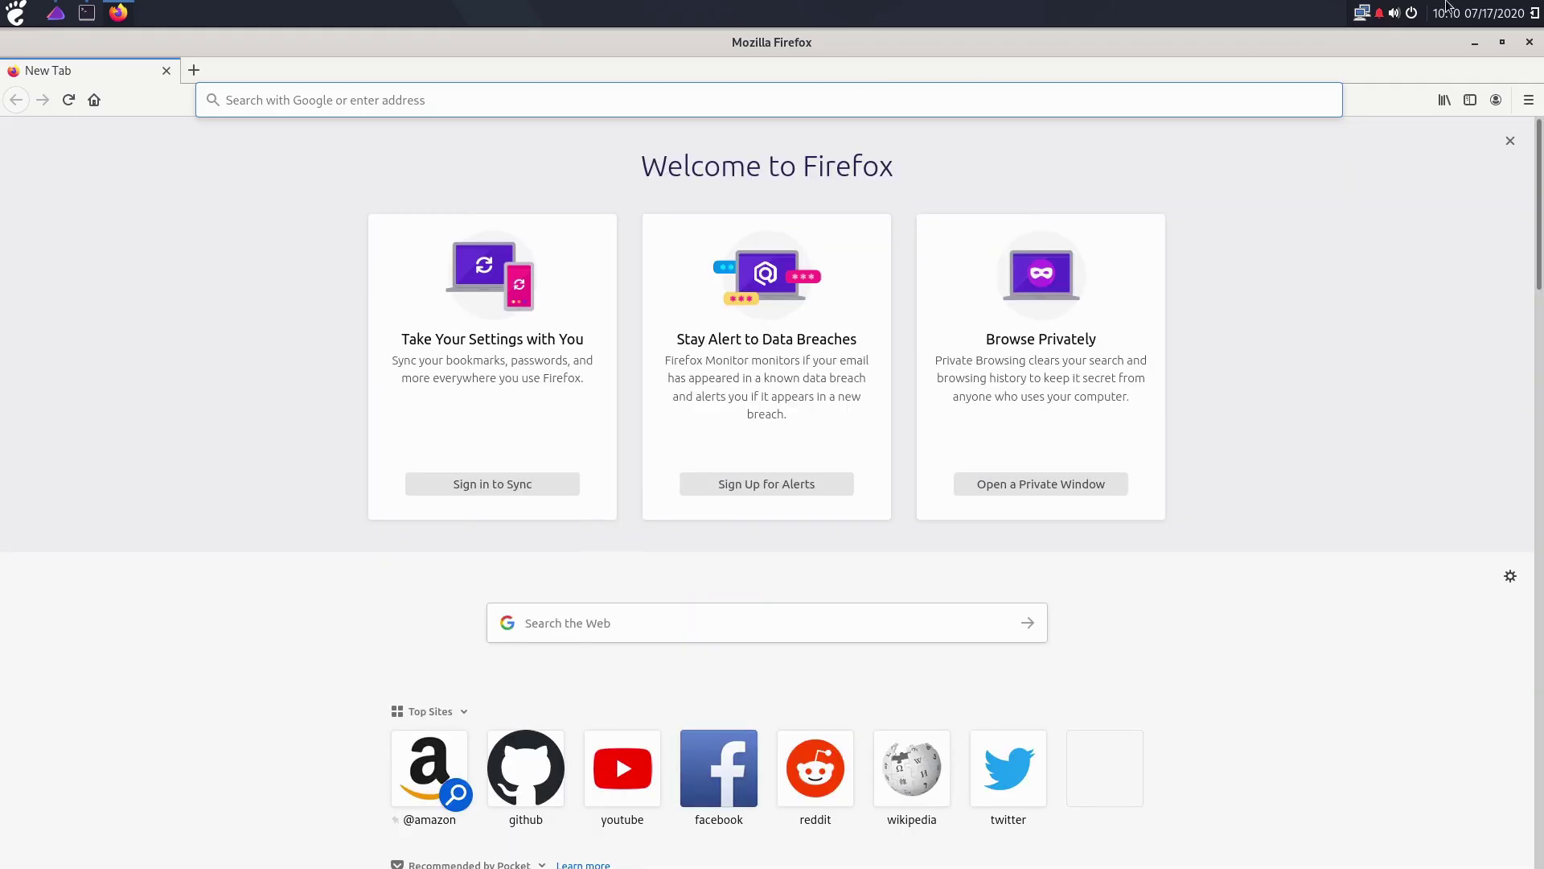
{"action": "left_click", "coordinate": [1529, 41]}
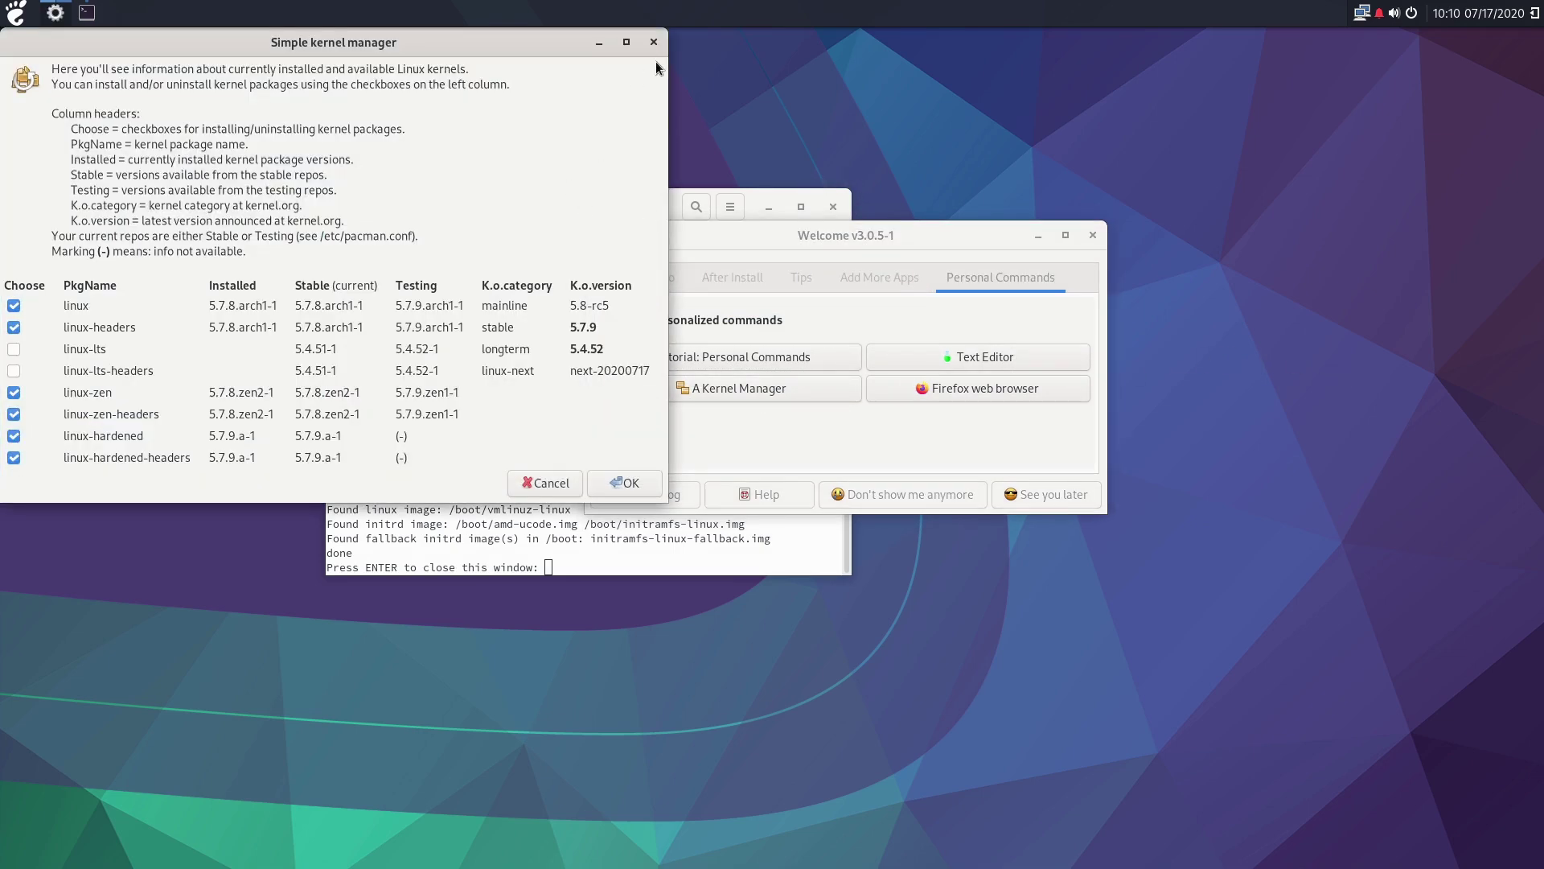
{"action": "left_click", "coordinate": [654, 45]}
Step: Close the finished kernel-update terminal
{"action": "left_click", "coordinate": [89, 13]}
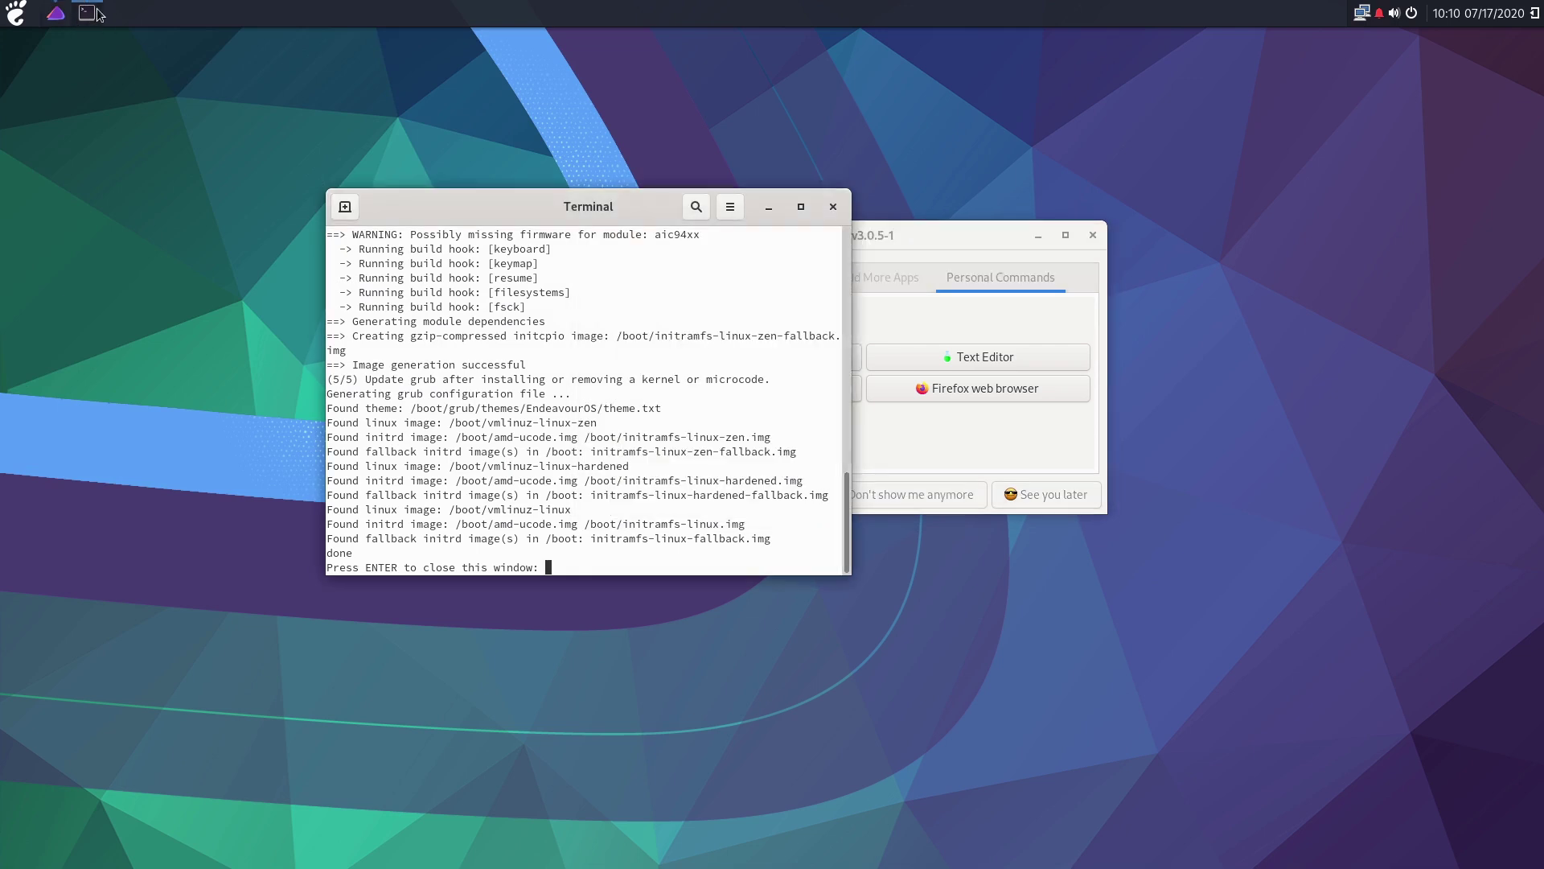
{"action": "key", "text": "Up"}
{"action": "key", "text": "BackSpace"}
{"action": "key", "text": "BackSpace"}
{"action": "key", "text": "BackSpace"}
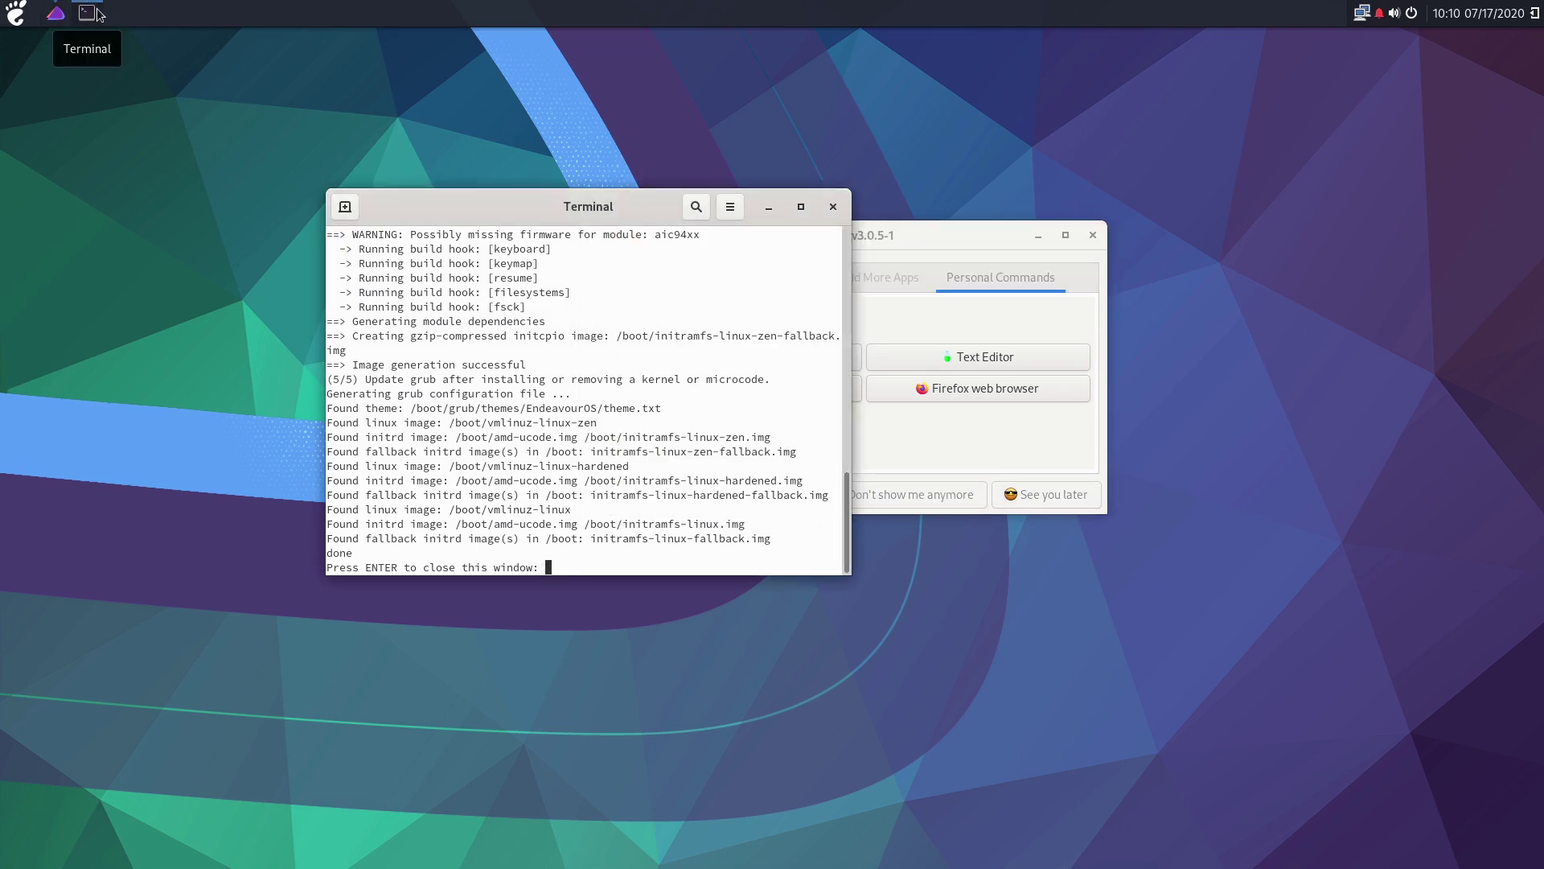
{"action": "key", "text": "Return"}
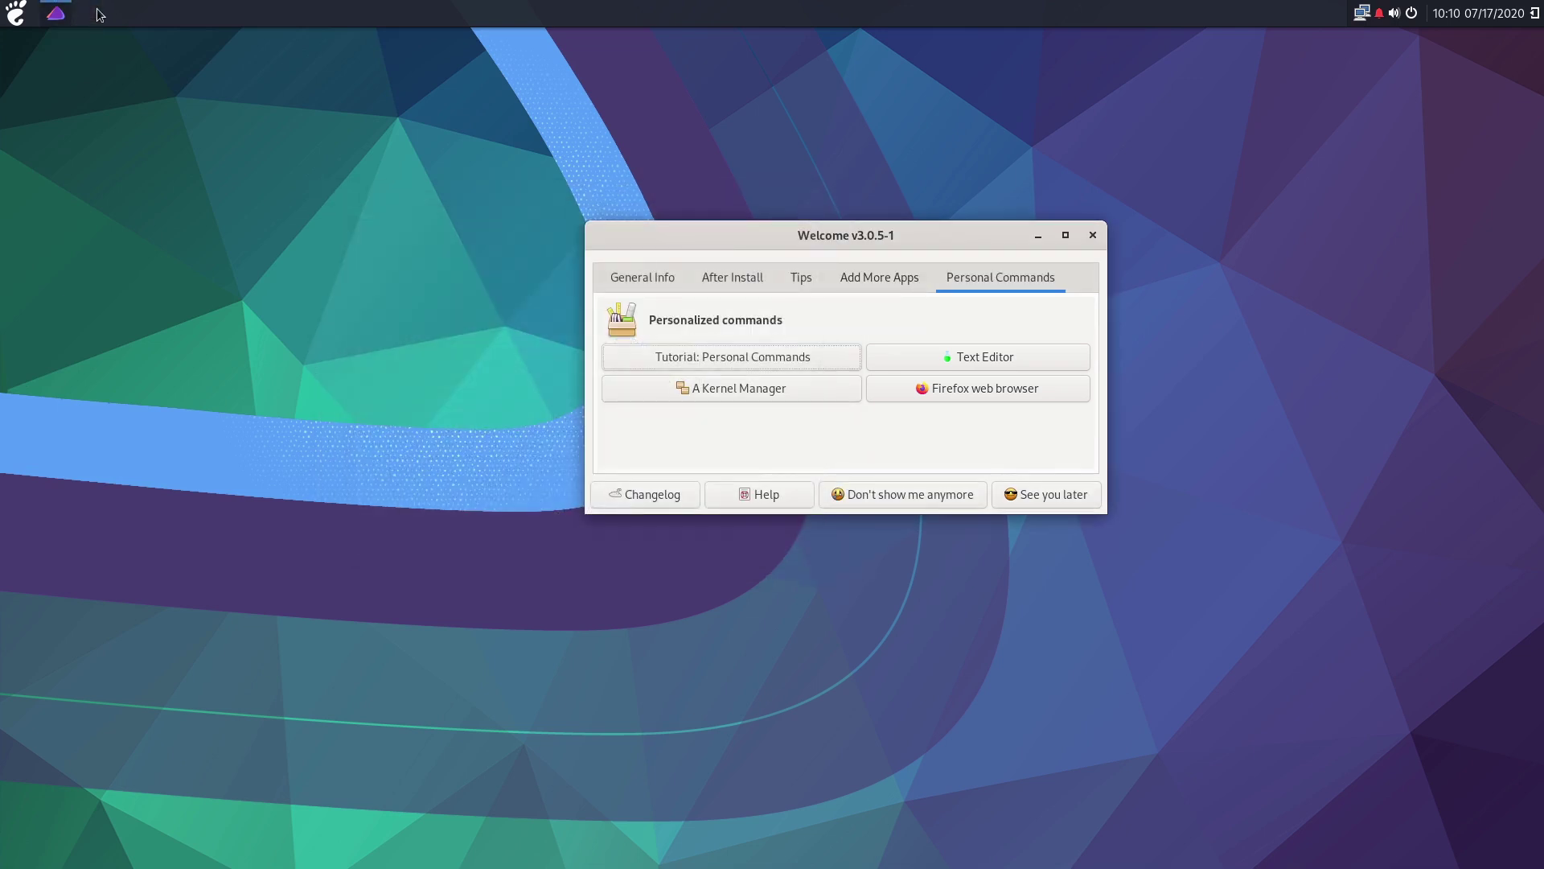
Step: Open a new Terminal and view .config/welcome-own-cmds.conf in nano, maximized
{"action": "left_click", "coordinate": [17, 24]}
{"action": "type", "text": "ter"}
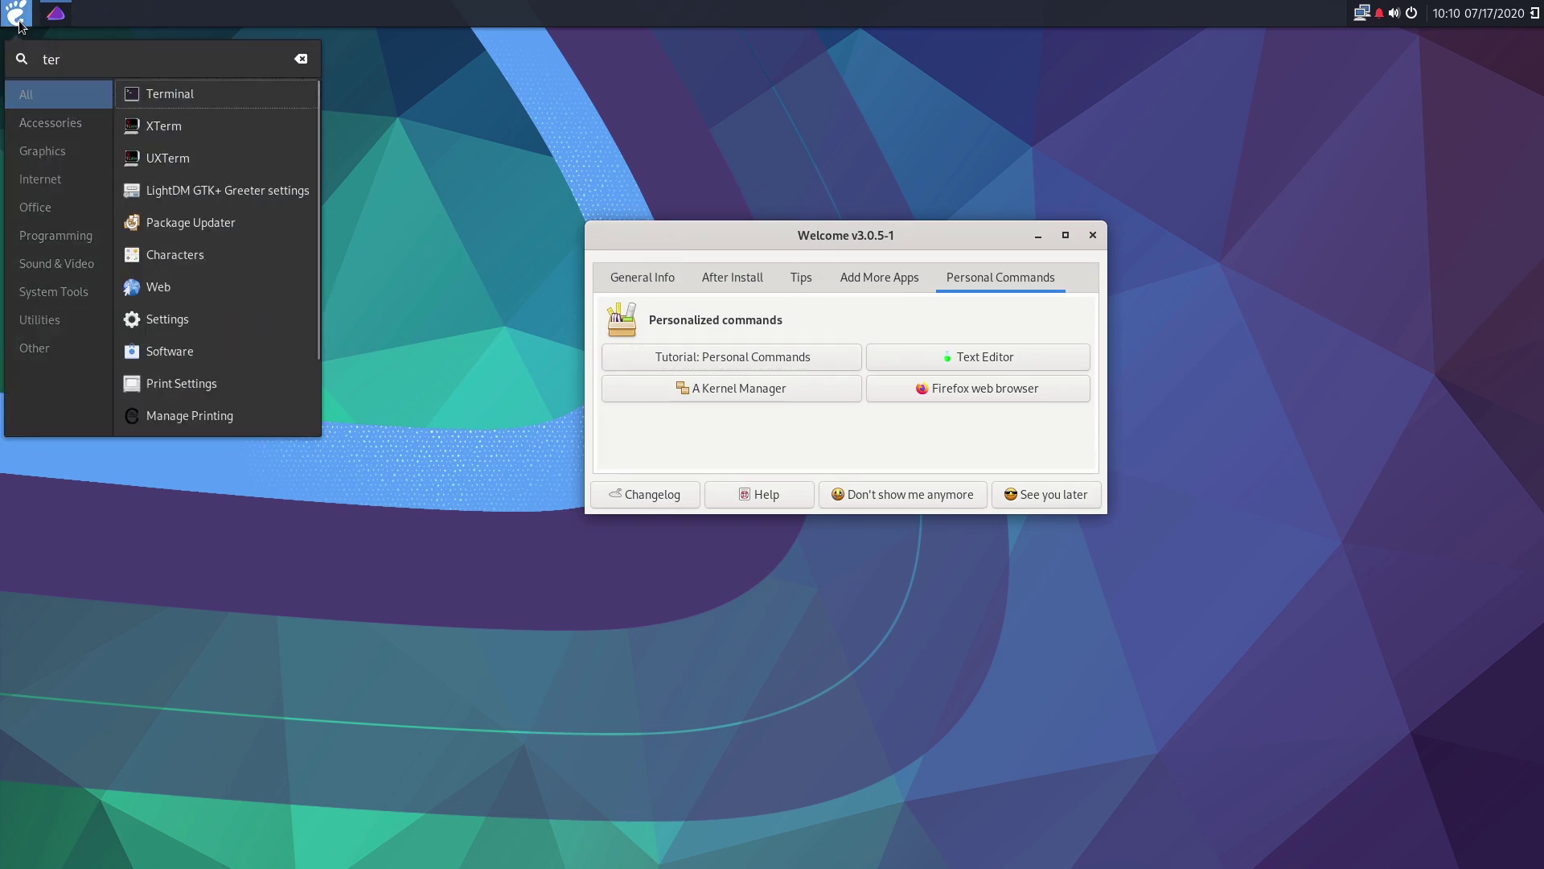
{"action": "key", "text": "Return"}
{"action": "type", "text": "exit"}
{"action": "key", "text": "Up"}
{"action": "key", "text": "Up"}
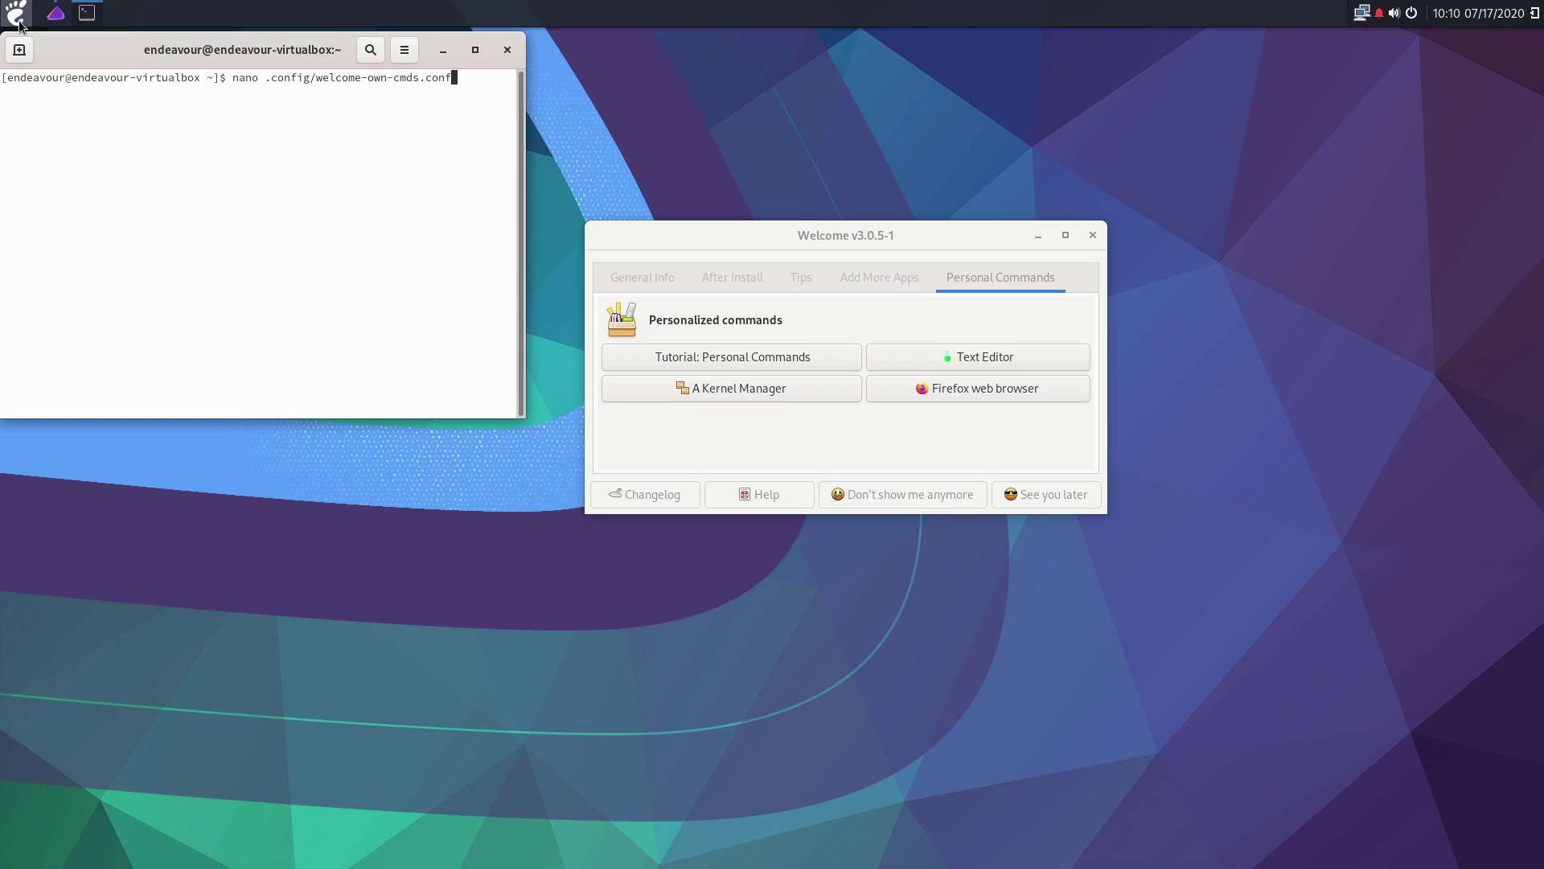
{"action": "key", "text": "Return"}
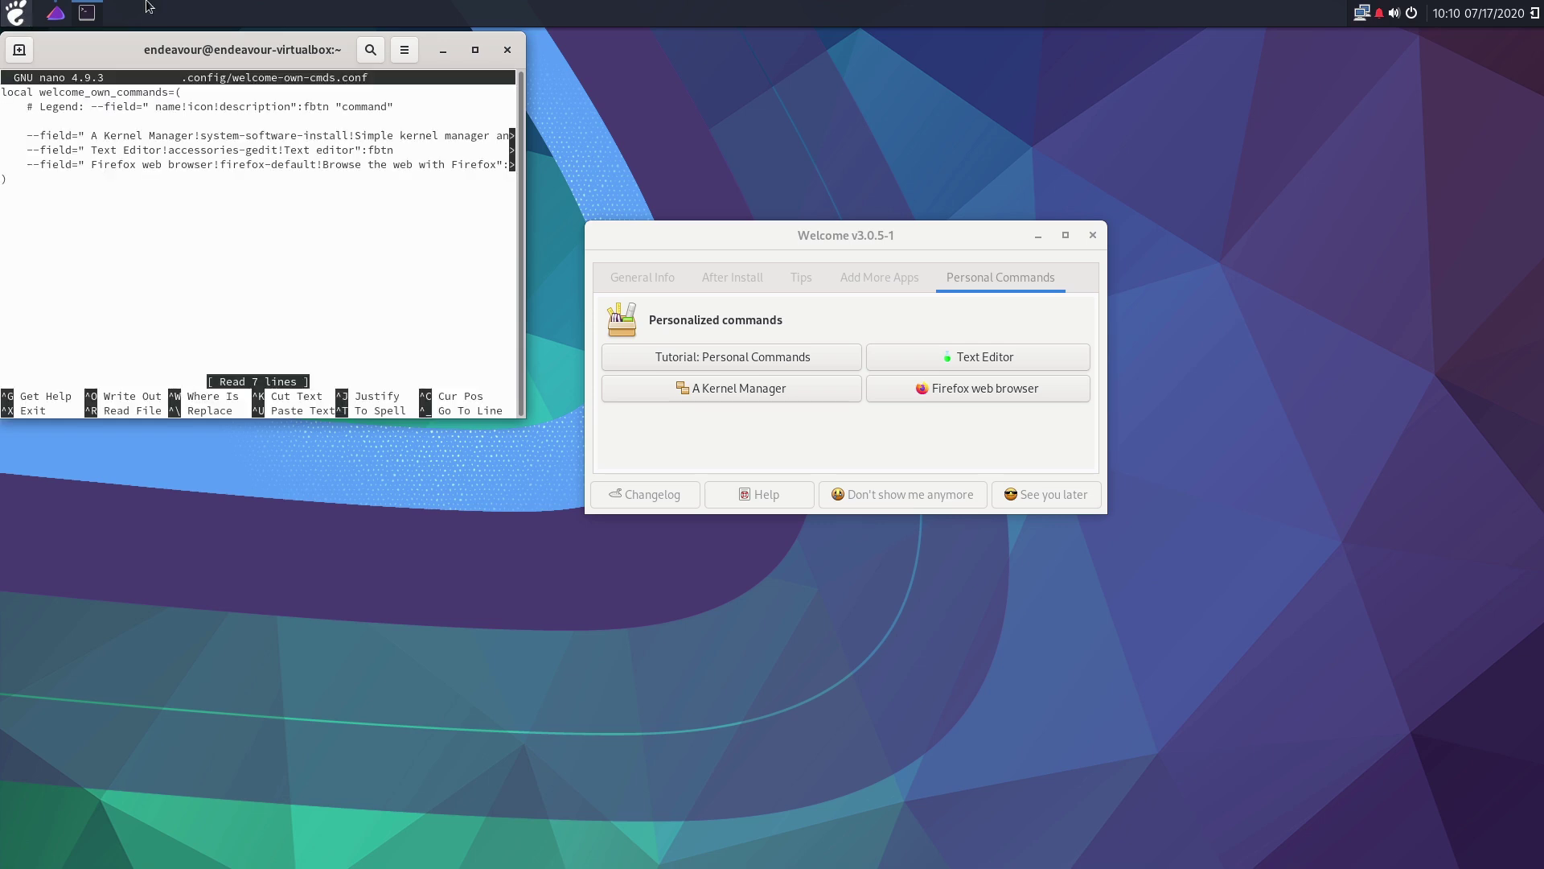
{"action": "left_click", "coordinate": [476, 50]}
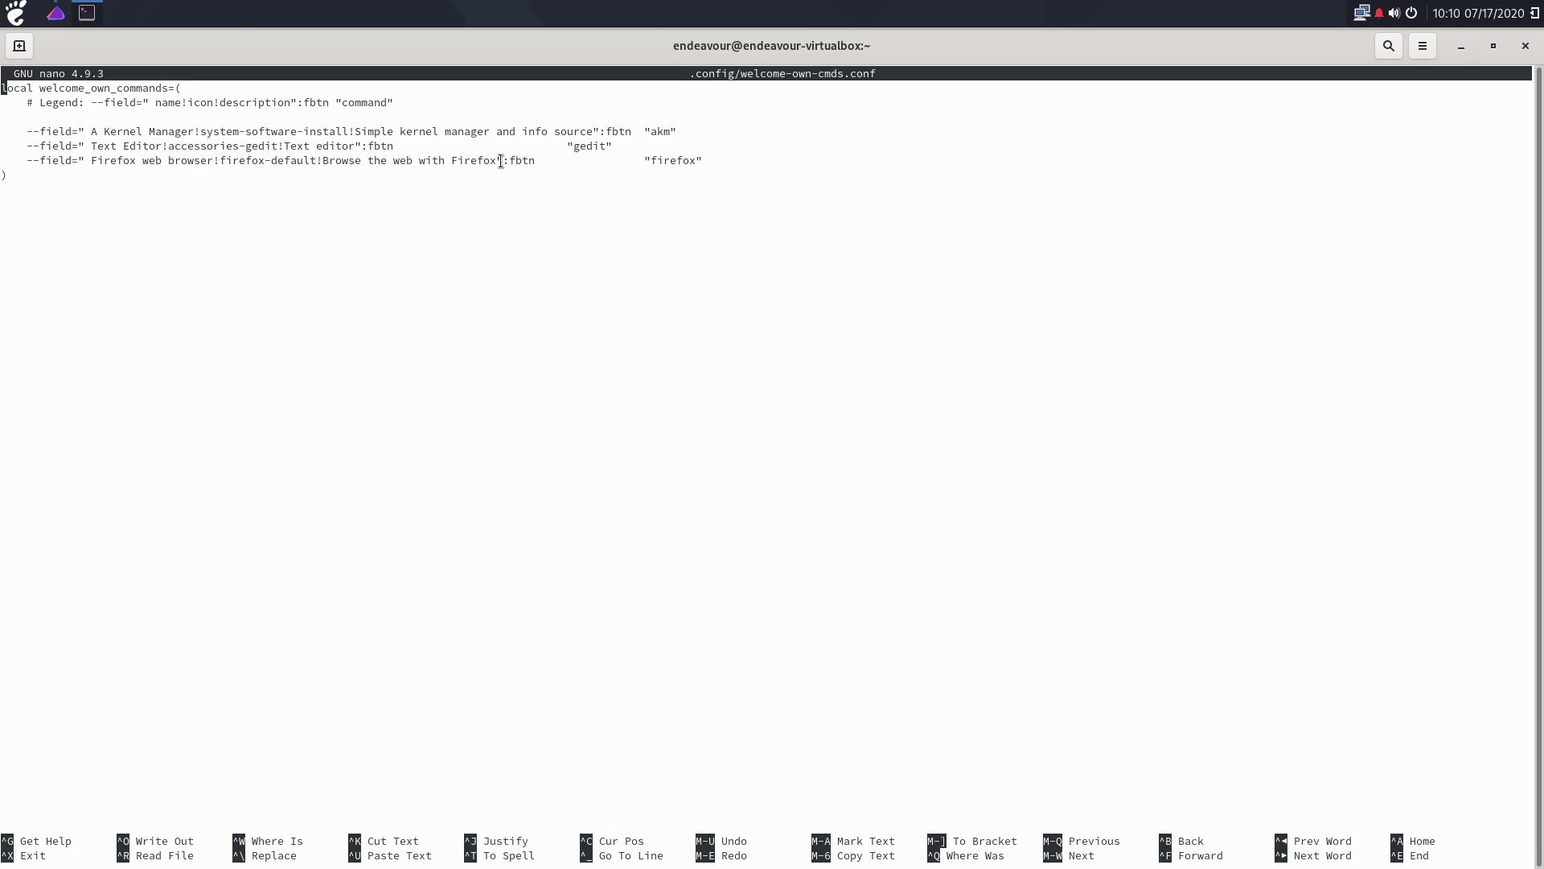
Step: Inspect the gedit command entry in welcome-own-cmds.conf, then close the terminal
{"action": "left_click_drag", "start_coordinate": [575, 148], "coordinate": [606, 148]}
{"action": "left_click", "coordinate": [55, 170]}
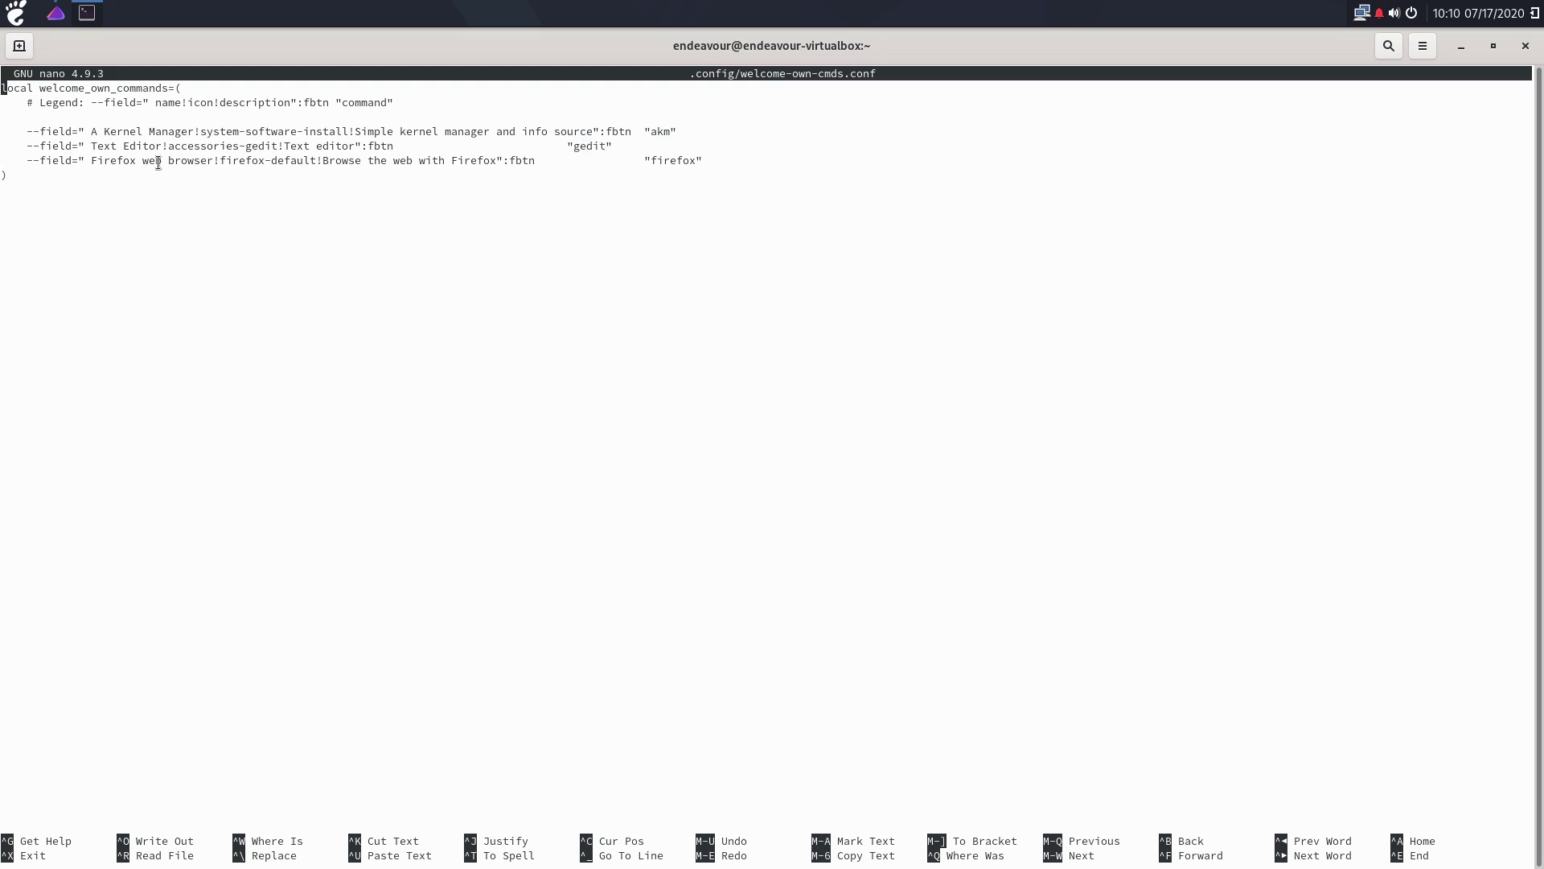
{"action": "left_click", "coordinate": [1523, 48]}
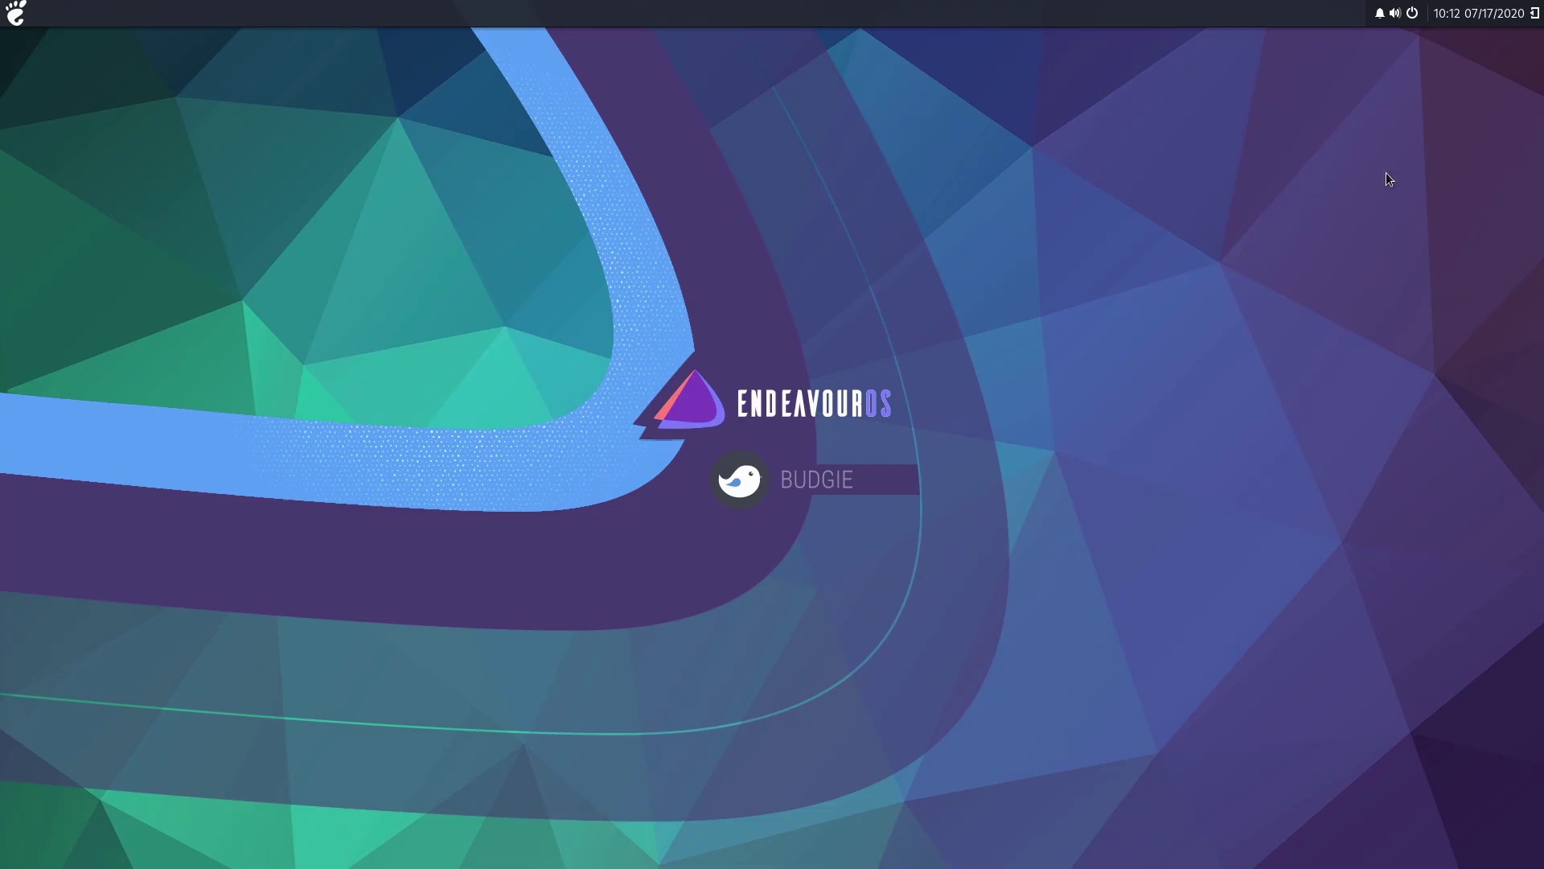
Step: Launch Terminal from the application menu search and close the Welcome window
{"action": "left_click", "coordinate": [15, 15]}
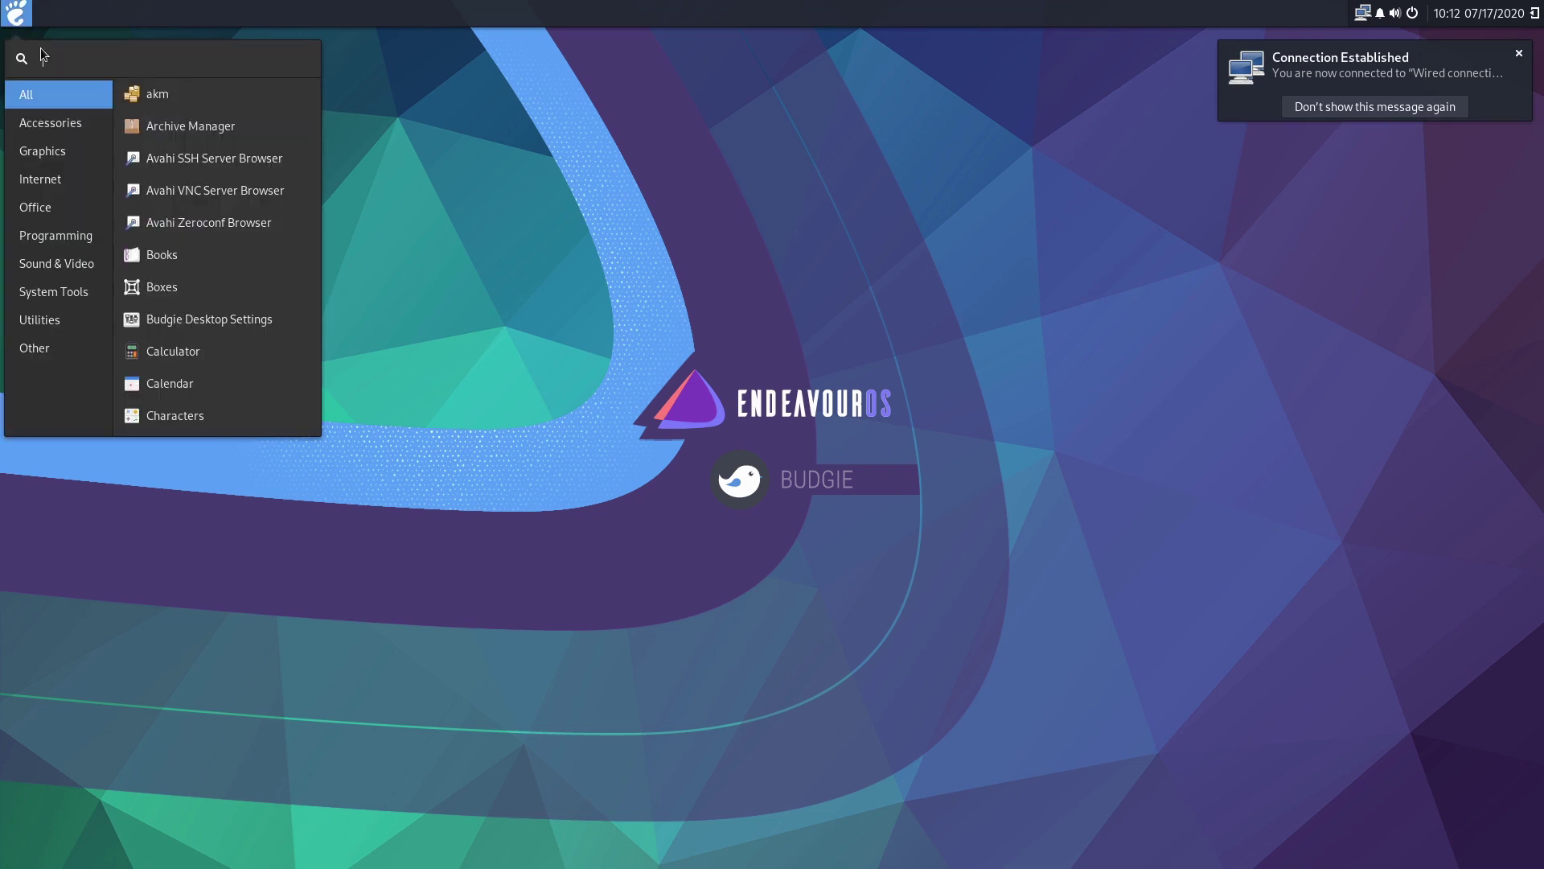
{"action": "type", "text": "term"}
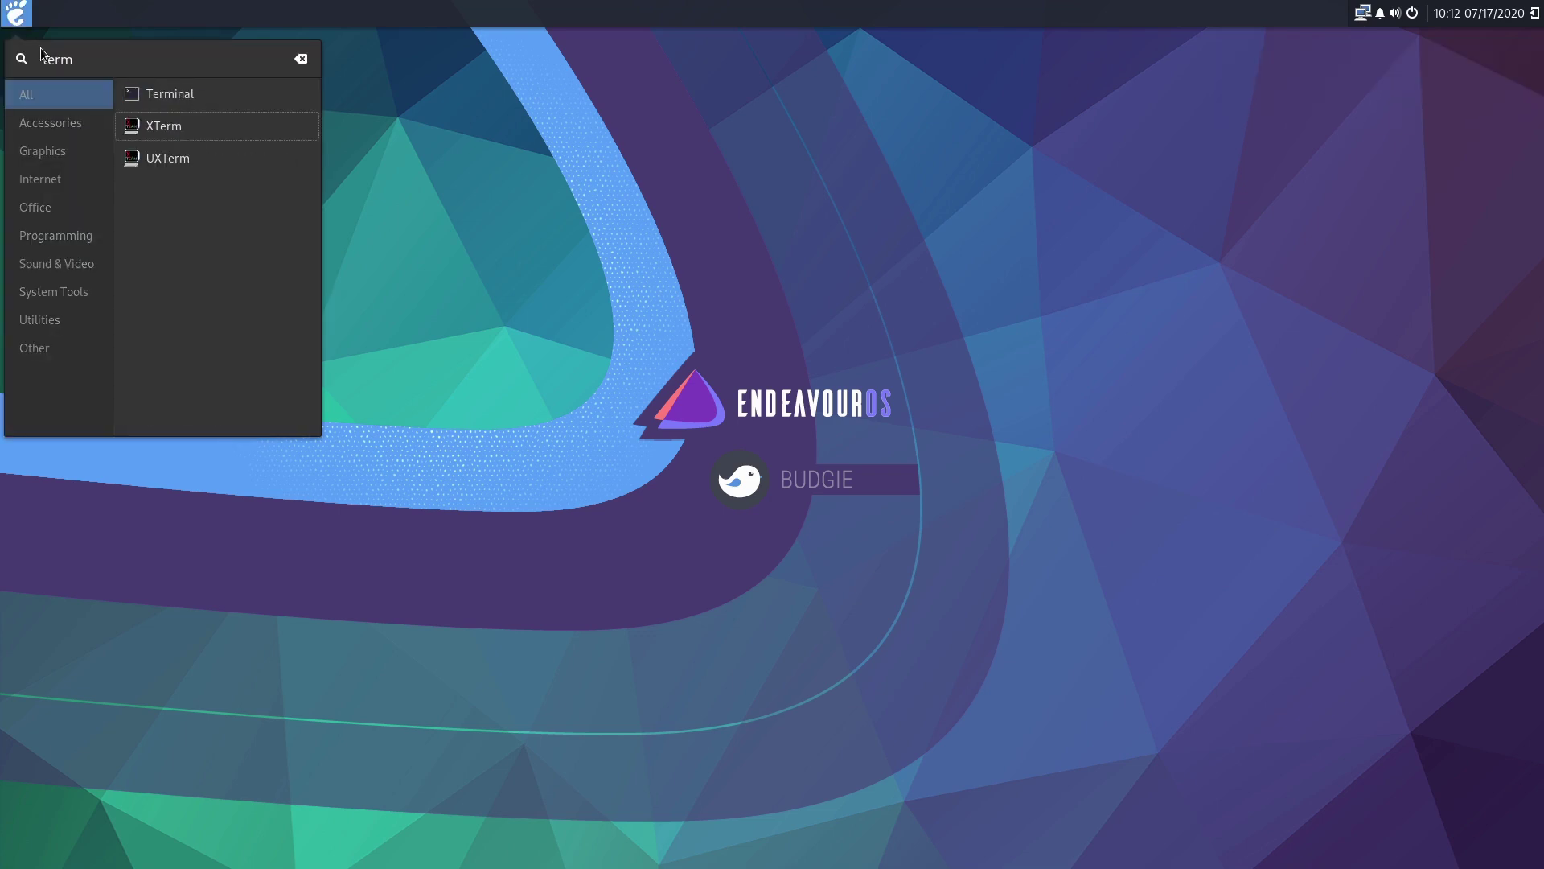
{"action": "left_click", "coordinate": [437, 194]}
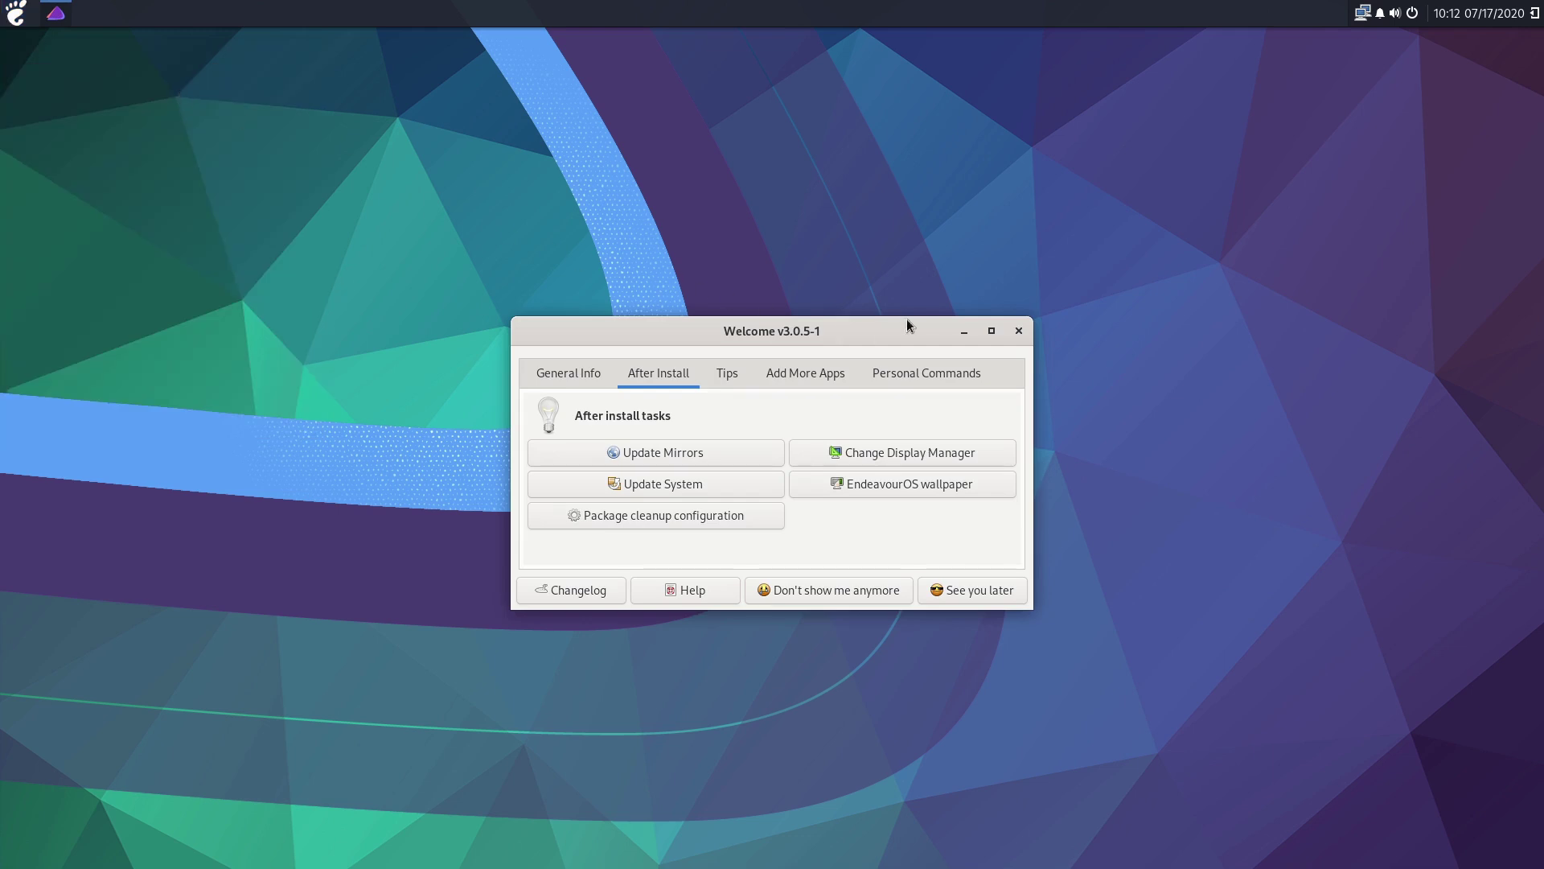
{"action": "left_click", "coordinate": [1019, 331]}
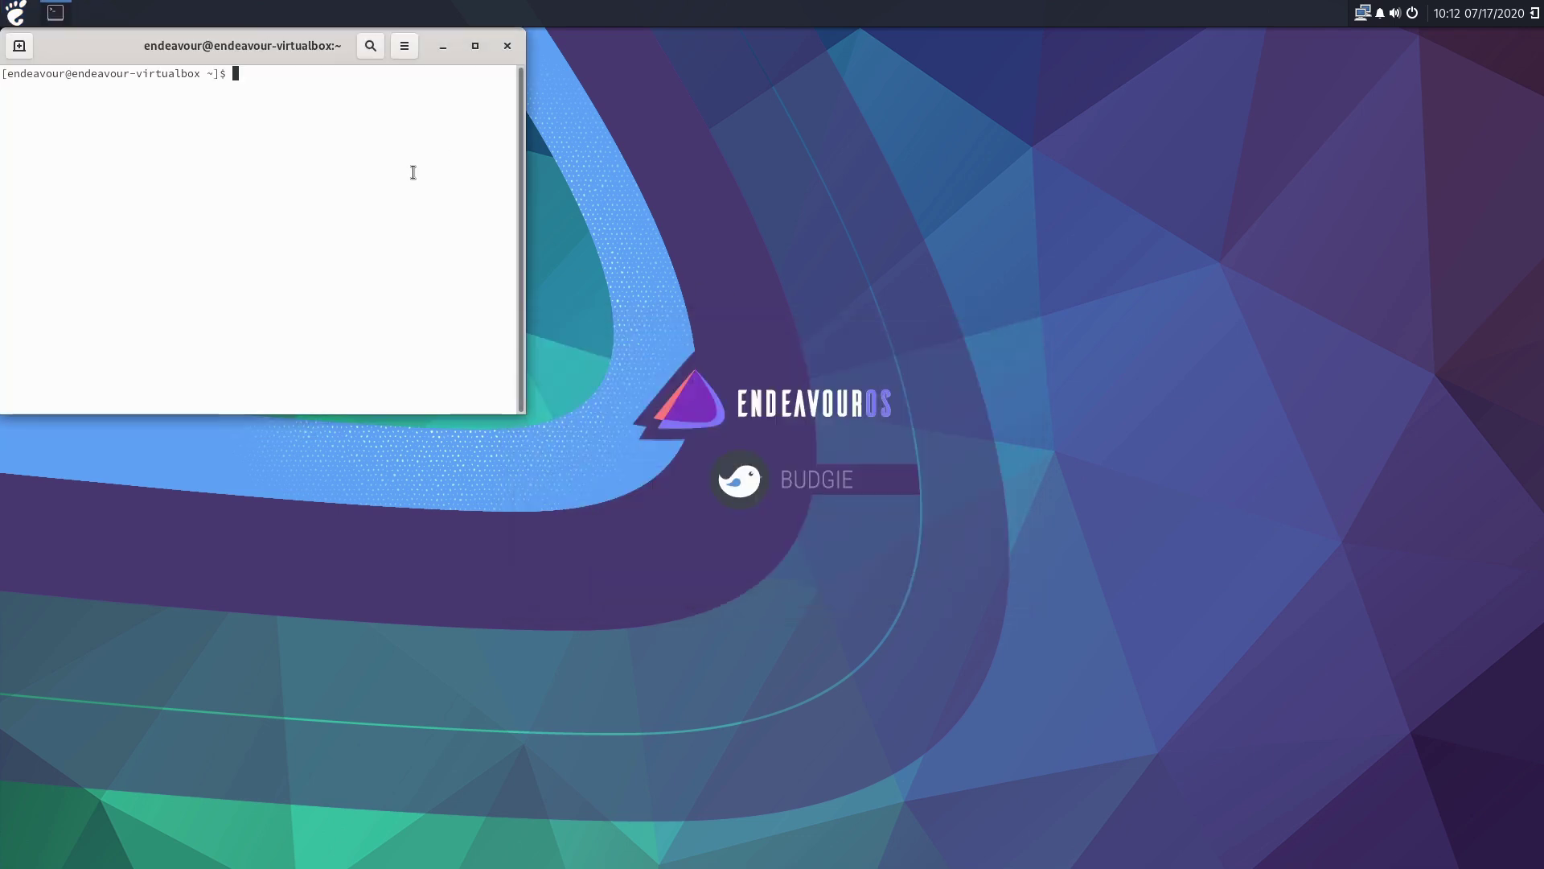
Step: Run uname -r to confirm kernel 5.7.8-zen2-1-zen, then close the terminal
{"action": "type", "text": "uname -r"}
{"action": "key", "text": "Return"}
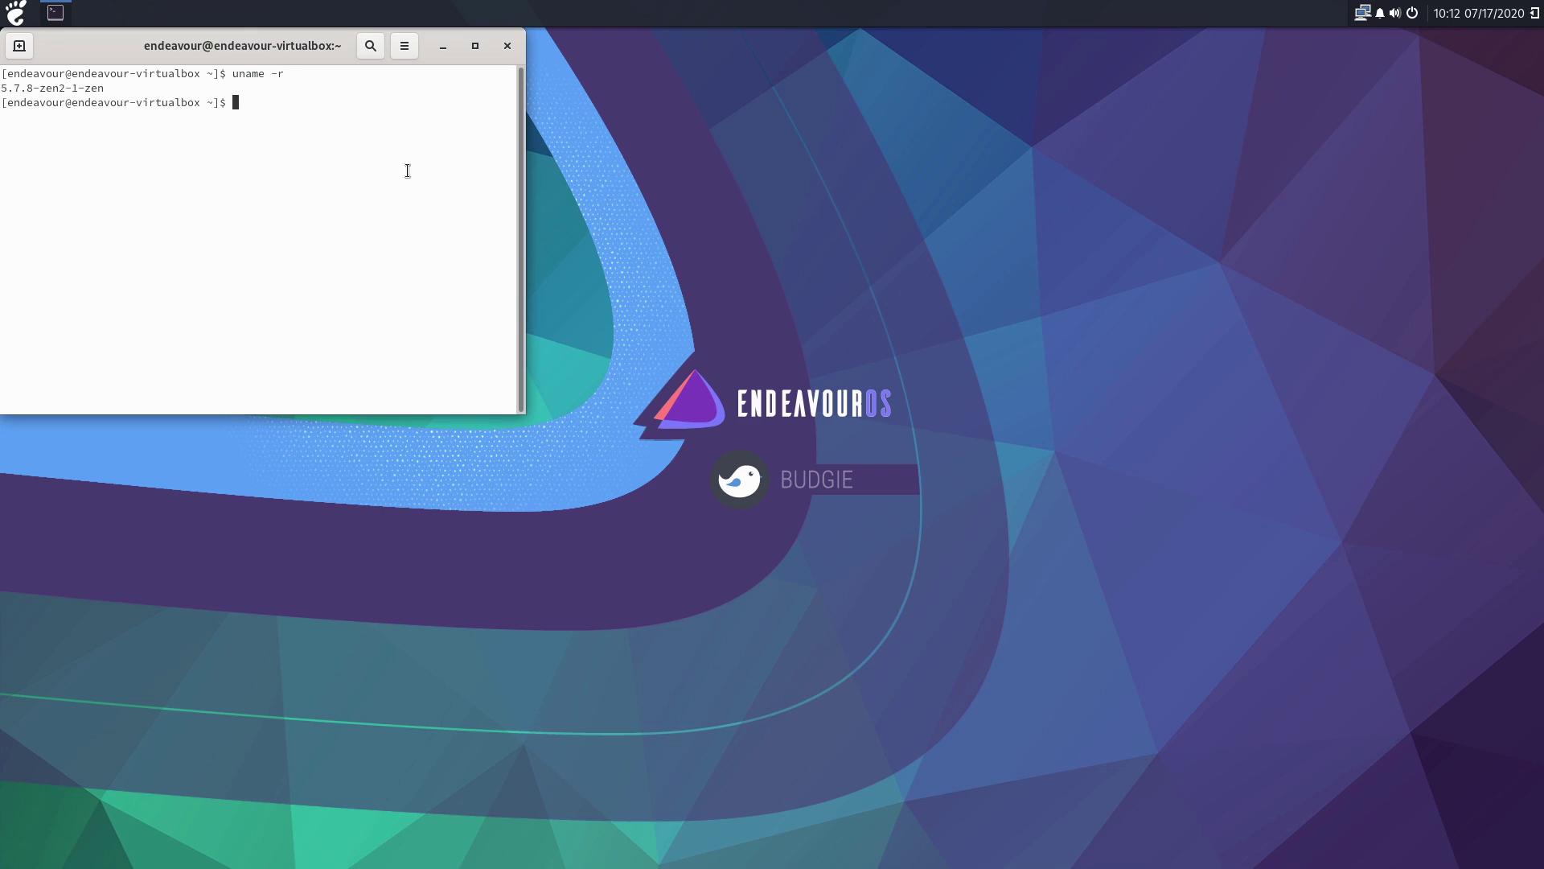
{"action": "left_click", "coordinate": [507, 46]}
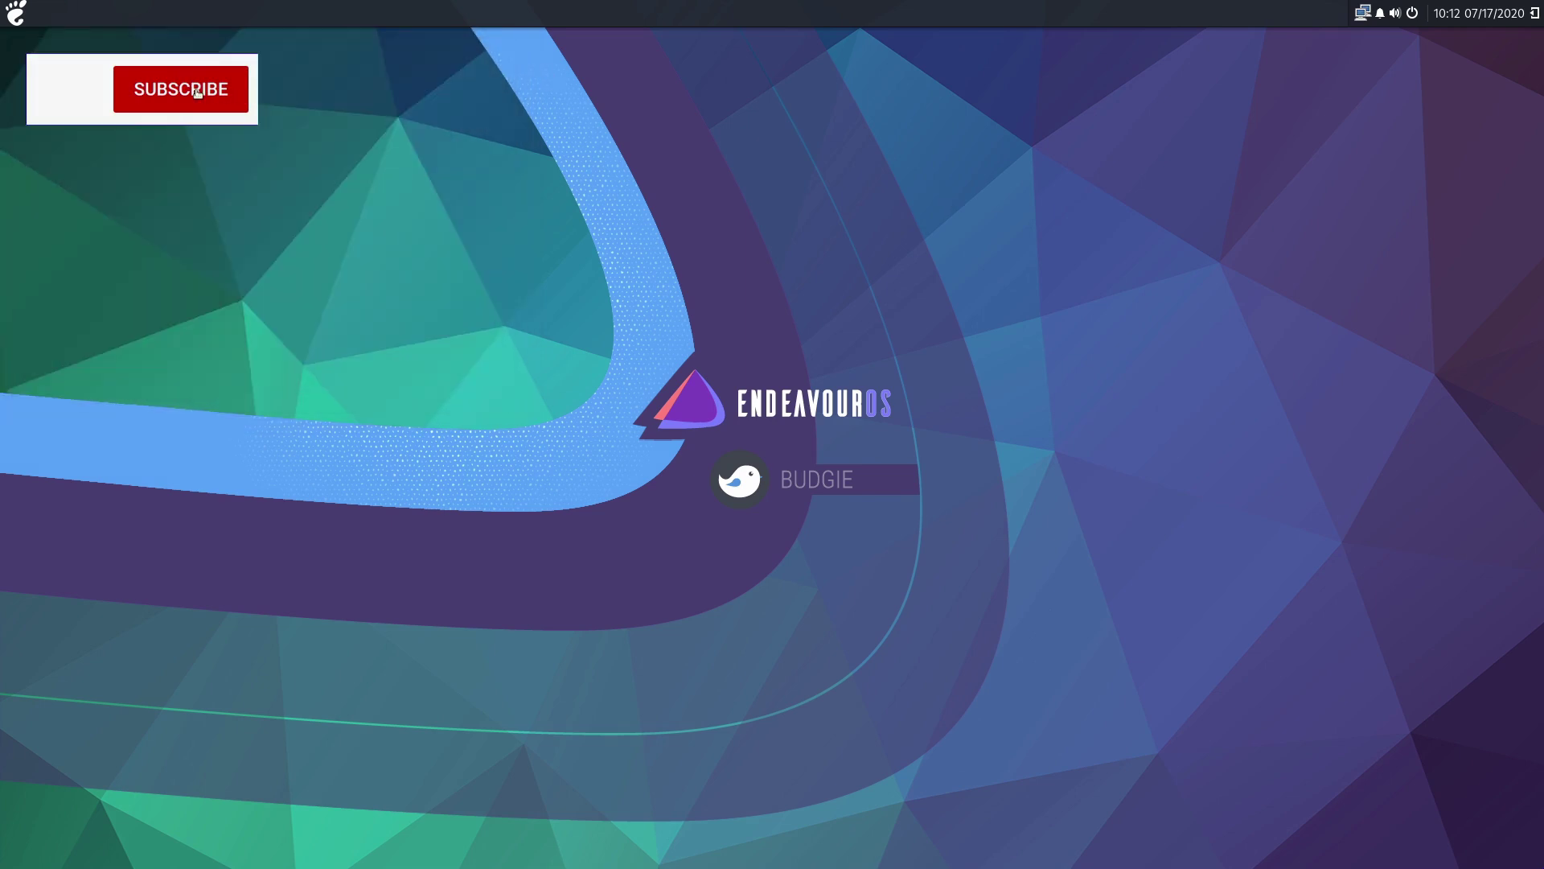